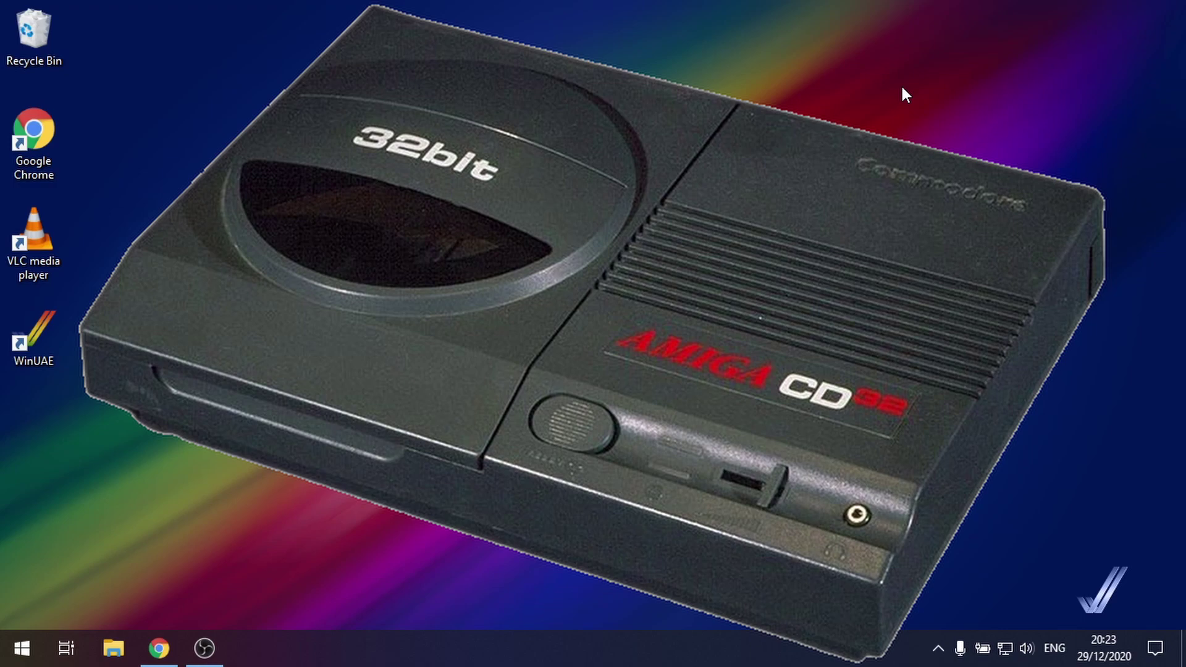
# Step: Launch WinUAE from its desktop shortcut icon
pyautogui.doubleClick(32, 333)
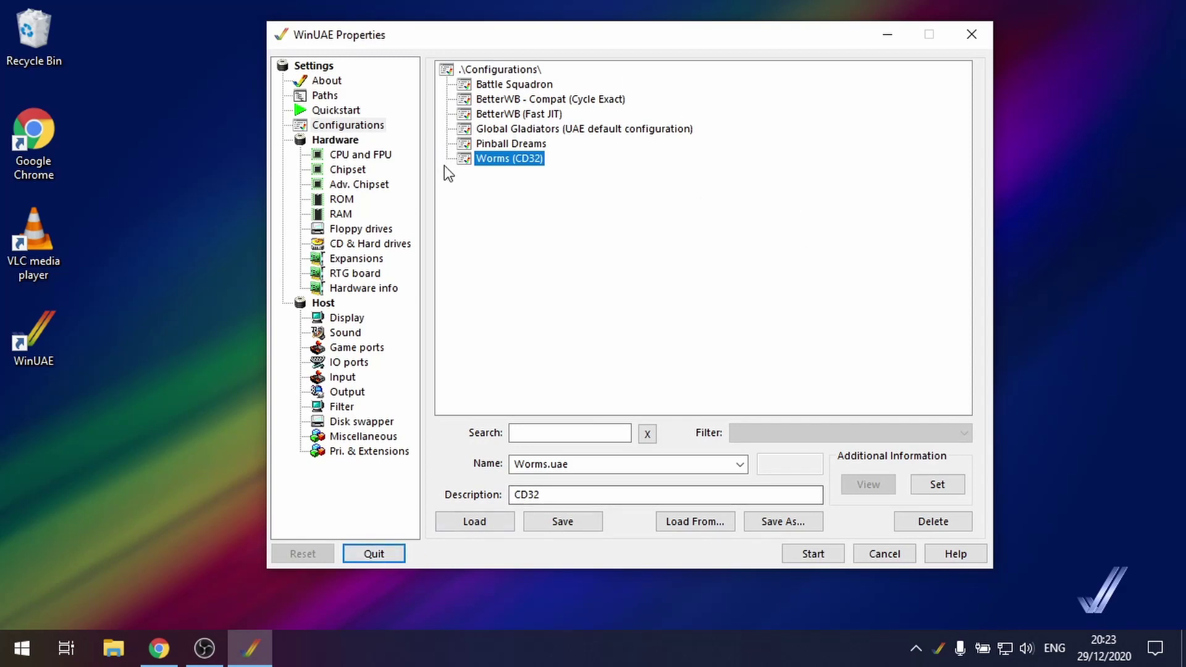
# Step: Check WinUAE's Paths page for the Kickstart ROM and configuration folders, then bring up File Explorer
pyautogui.click(327, 96)
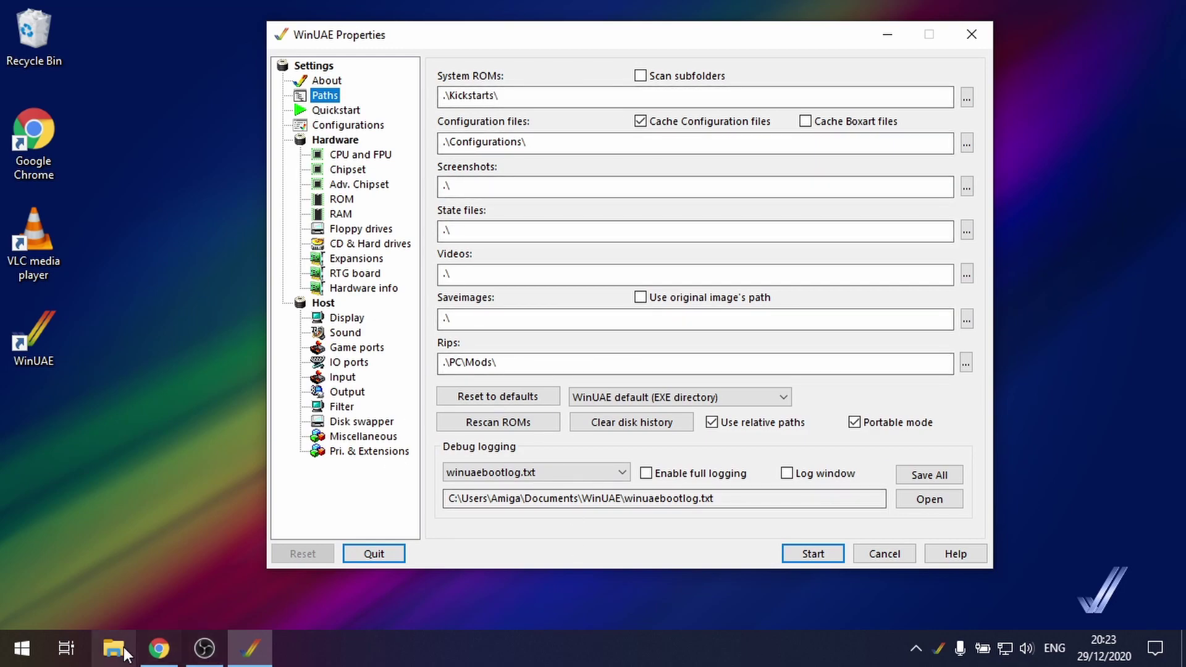
pyautogui.click(114, 648)
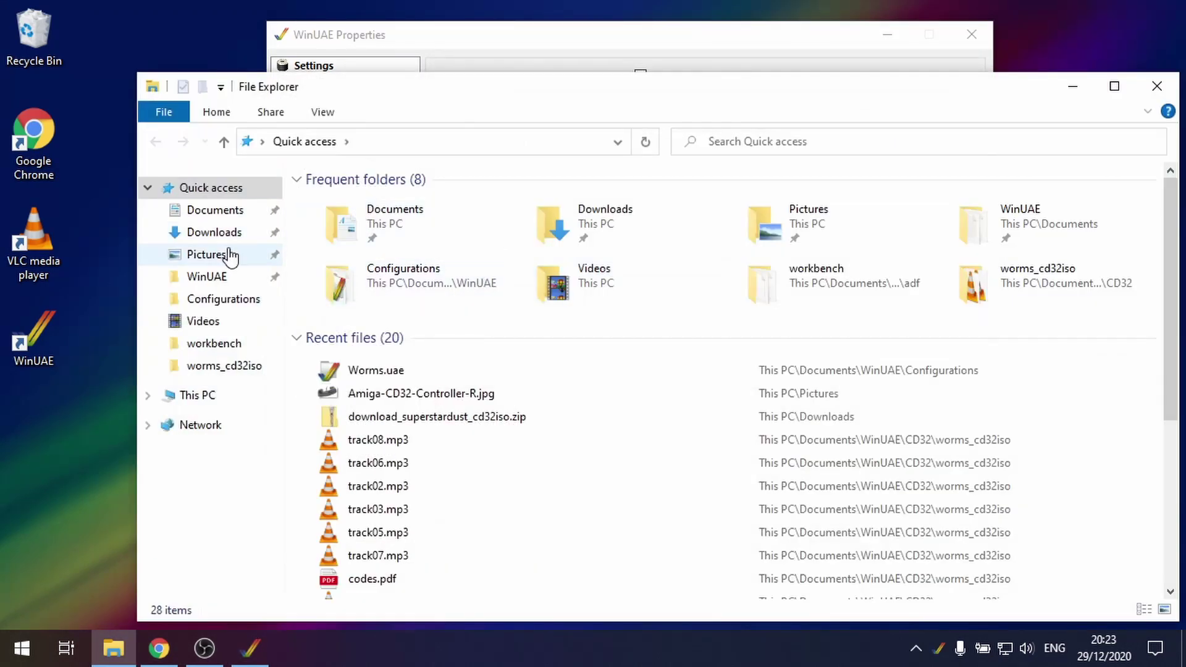
# Step: Browse to Documents\WinUAE\Kickstarts and scroll down to the amiga-os-310-cd32 ROM files
pyautogui.click(217, 279)
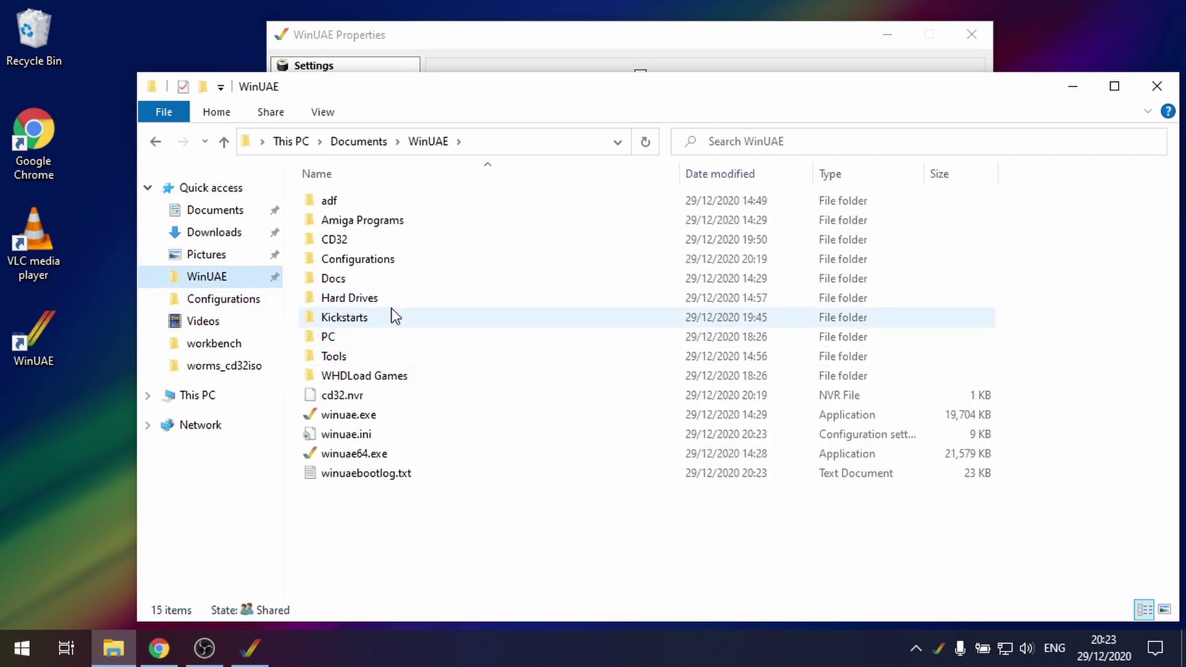
pyautogui.moveTo(405, 244)
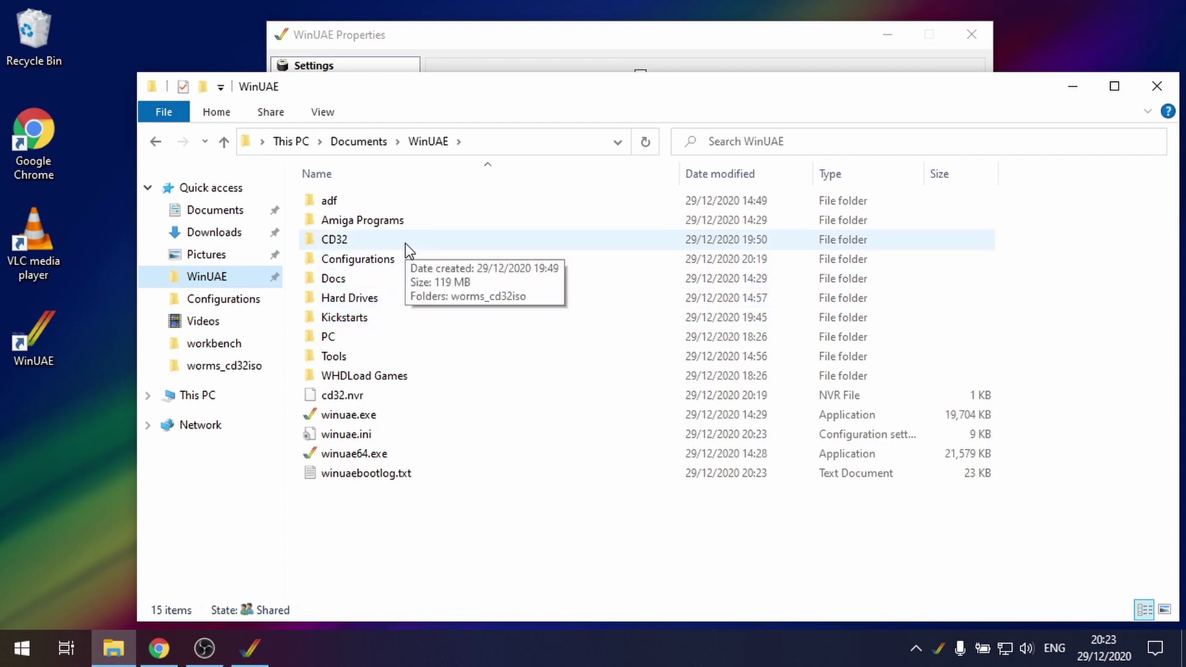
pyautogui.doubleClick(349, 318)
pyautogui.scroll(-1, 452, 266)
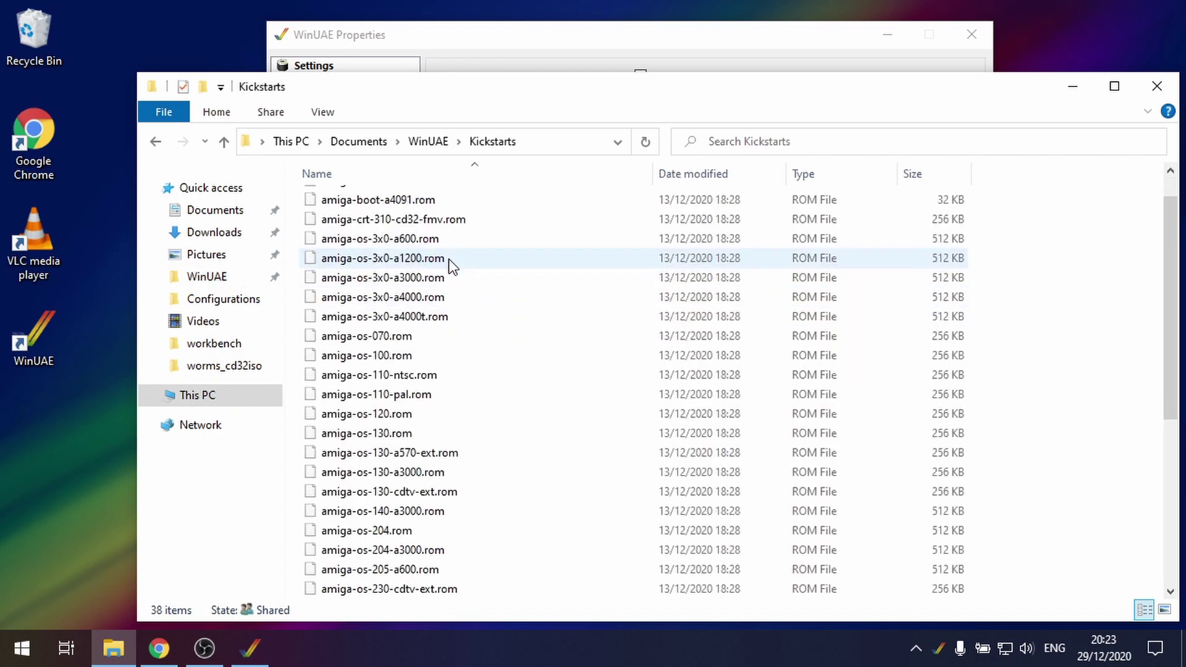
pyautogui.scroll(-5, 452, 266)
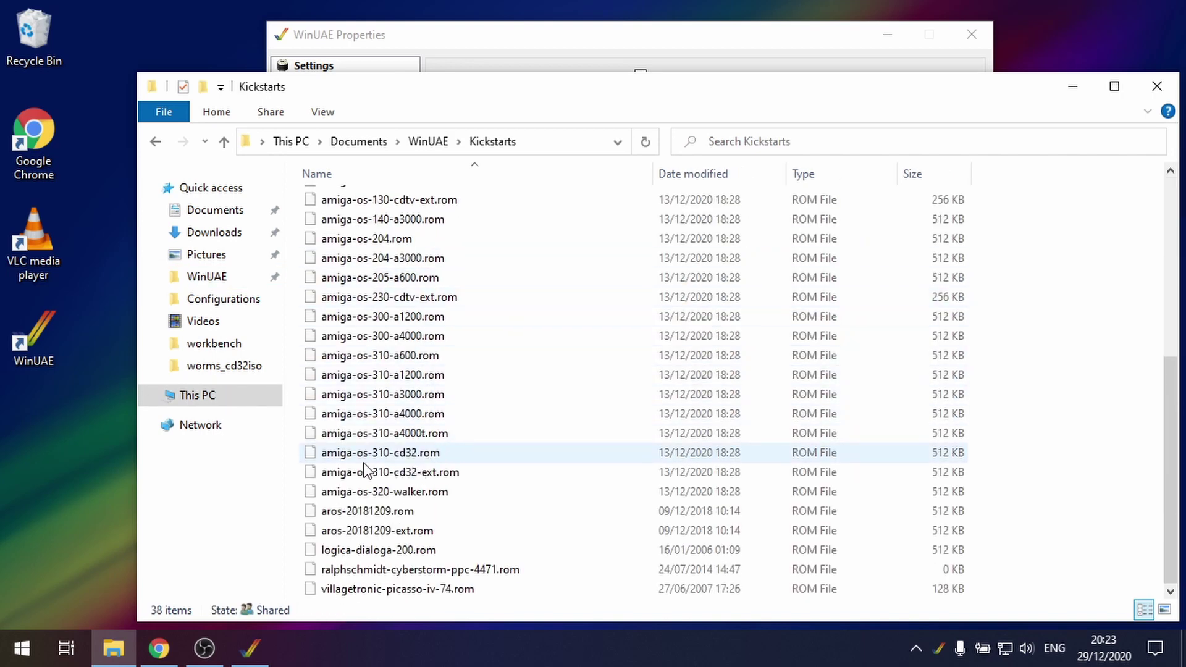
pyautogui.moveTo(379, 461)
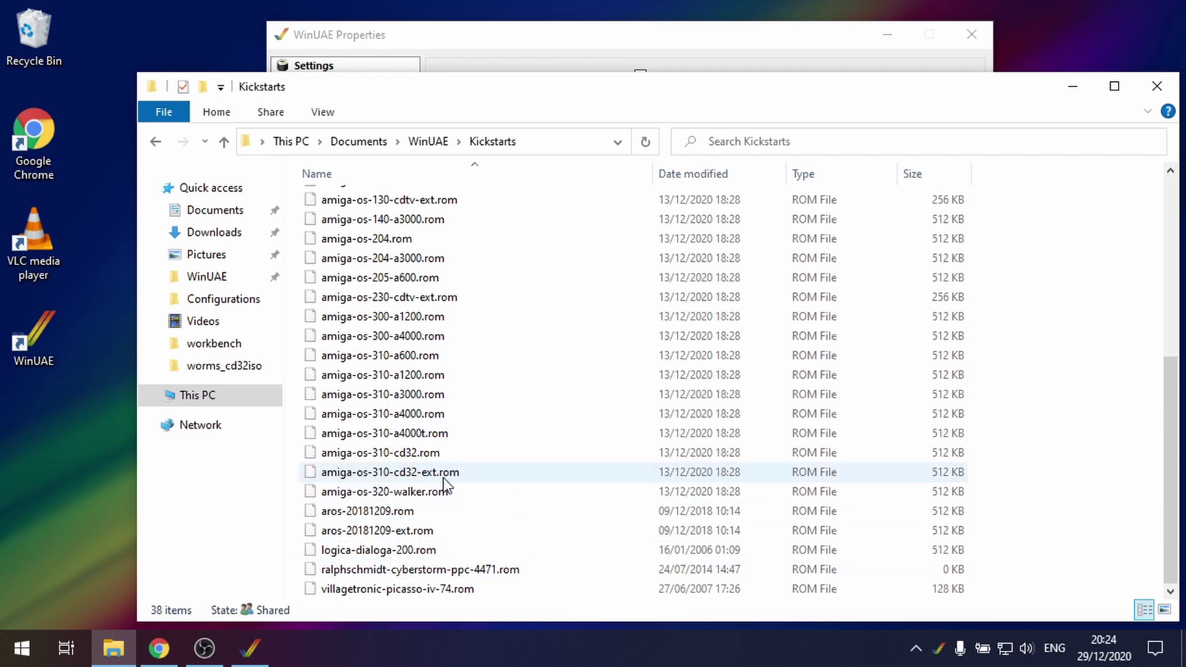
# Step: Apply the CD32 model with the plain CD32 configuration in Quickstart, swapping floppies for an Autodetect CD drive
pyautogui.click(450, 38)
pyautogui.click(337, 111)
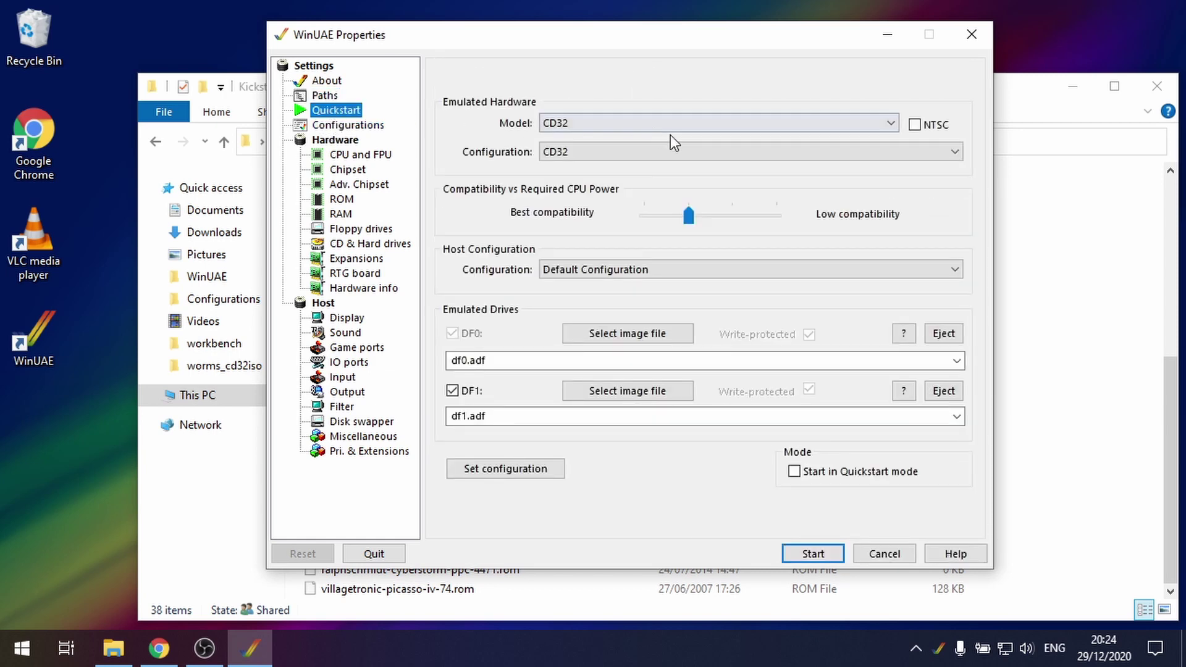
pyautogui.click(577, 123)
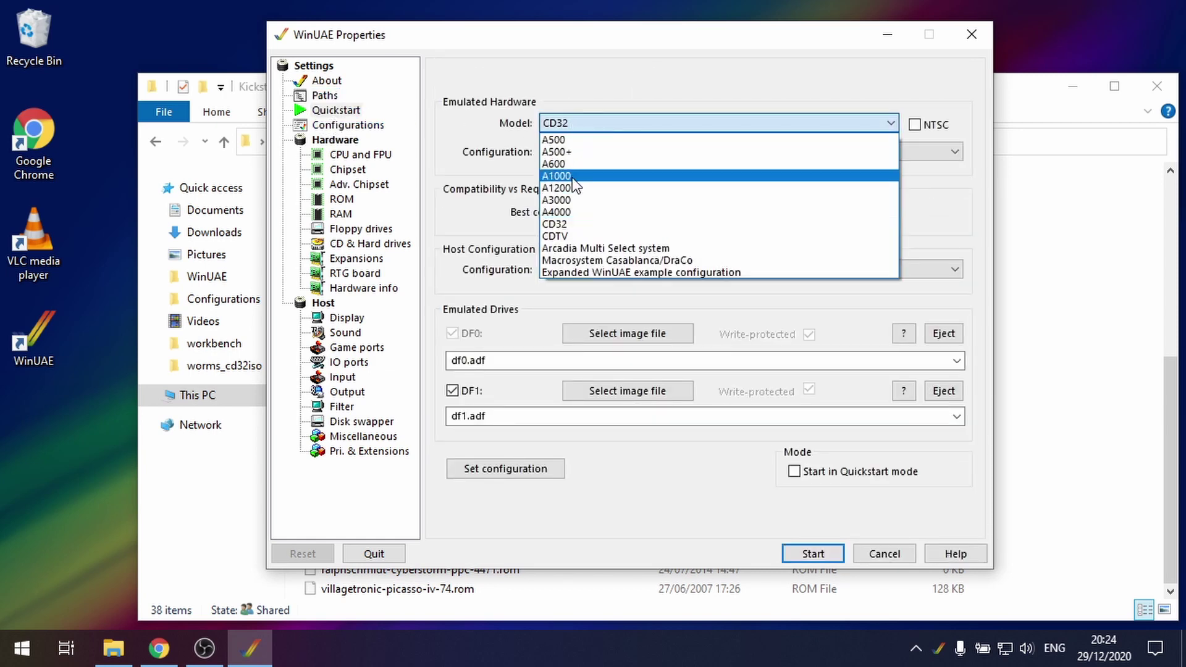
pyautogui.click(639, 225)
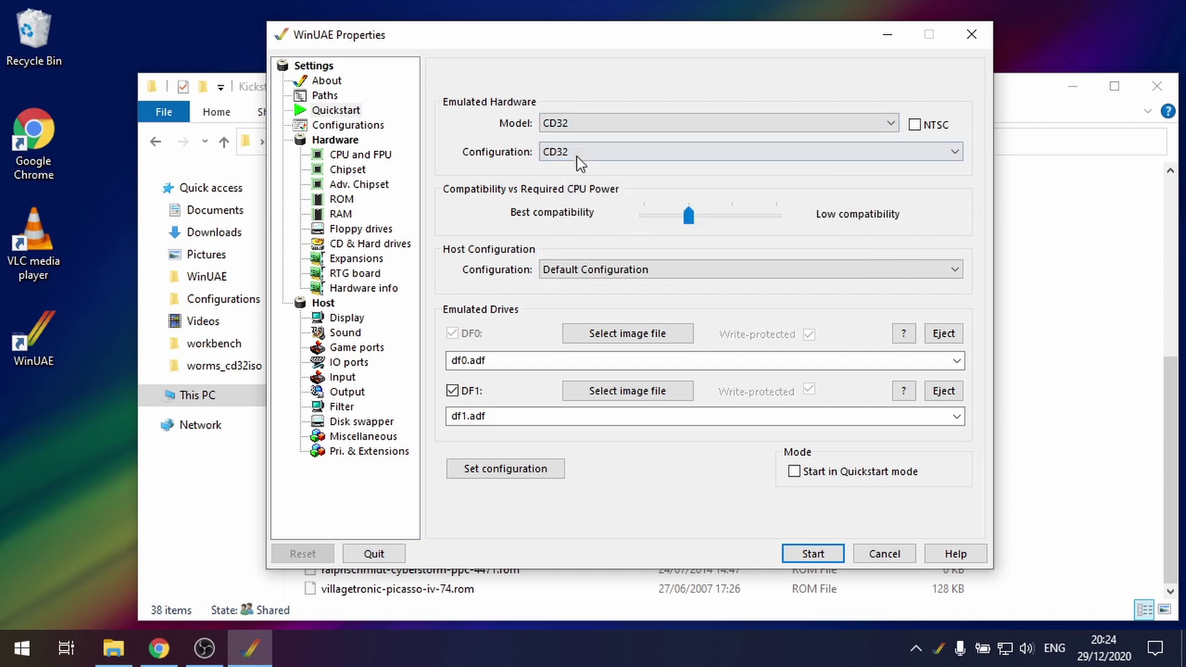
pyautogui.click(605, 153)
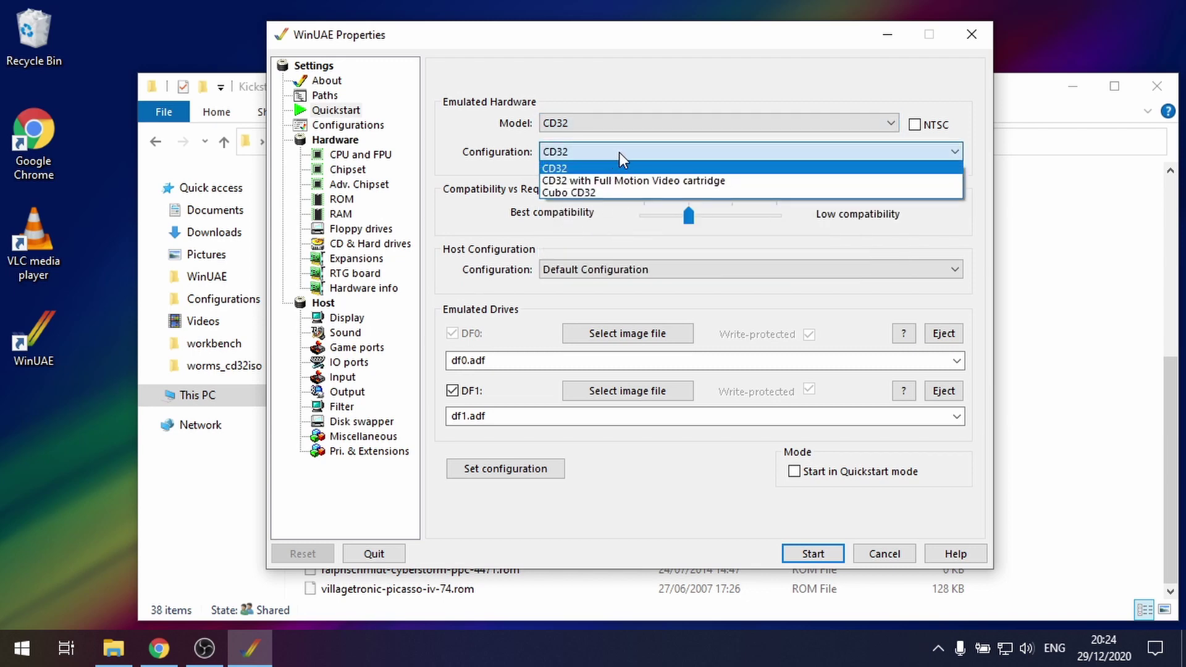
pyautogui.click(621, 167)
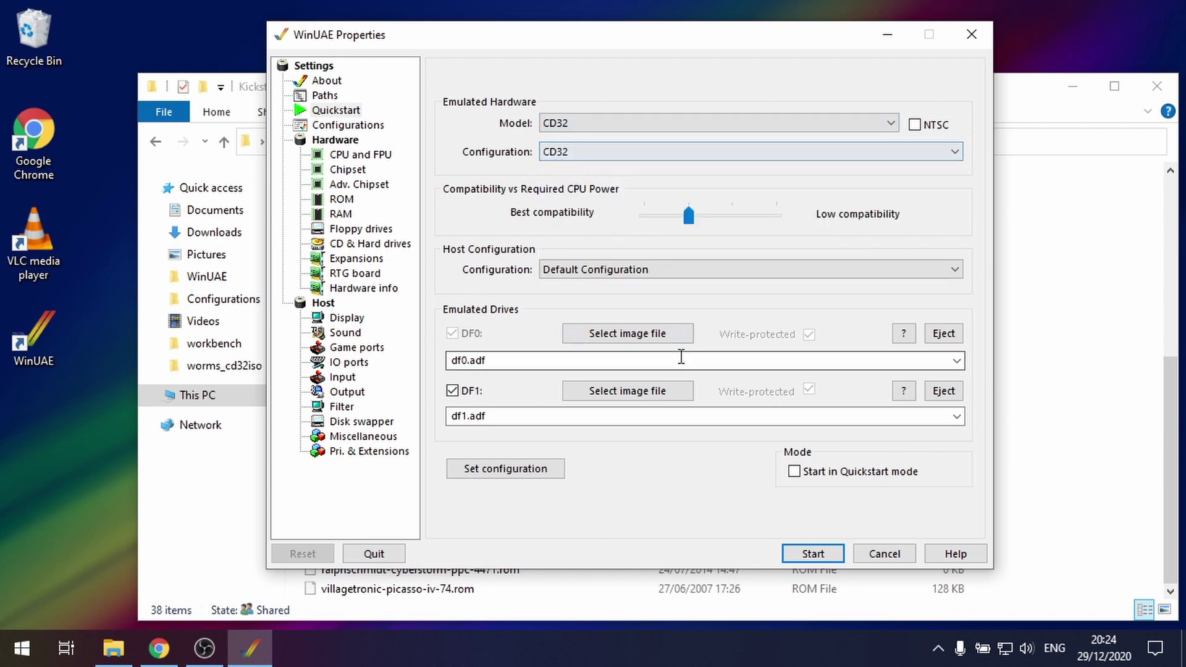
pyautogui.click(498, 472)
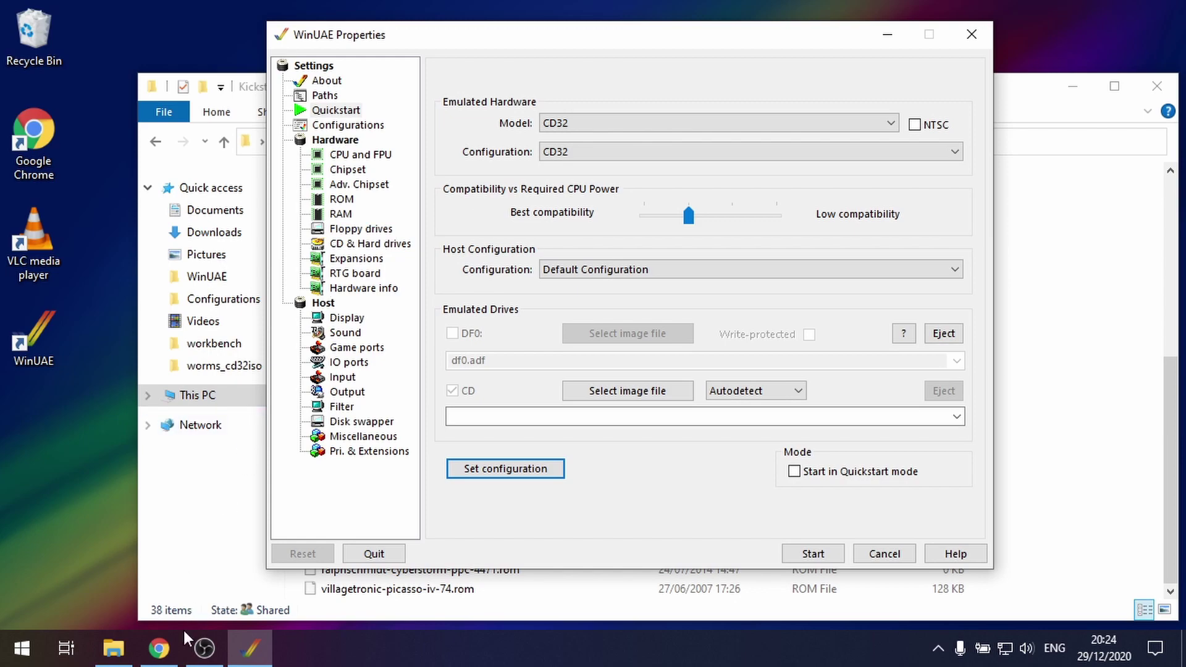
# Step: Look over Dream17's CD³² ISO downloads, including the 94.1 MB Worms CD³² ISO
pyautogui.click(159, 648)
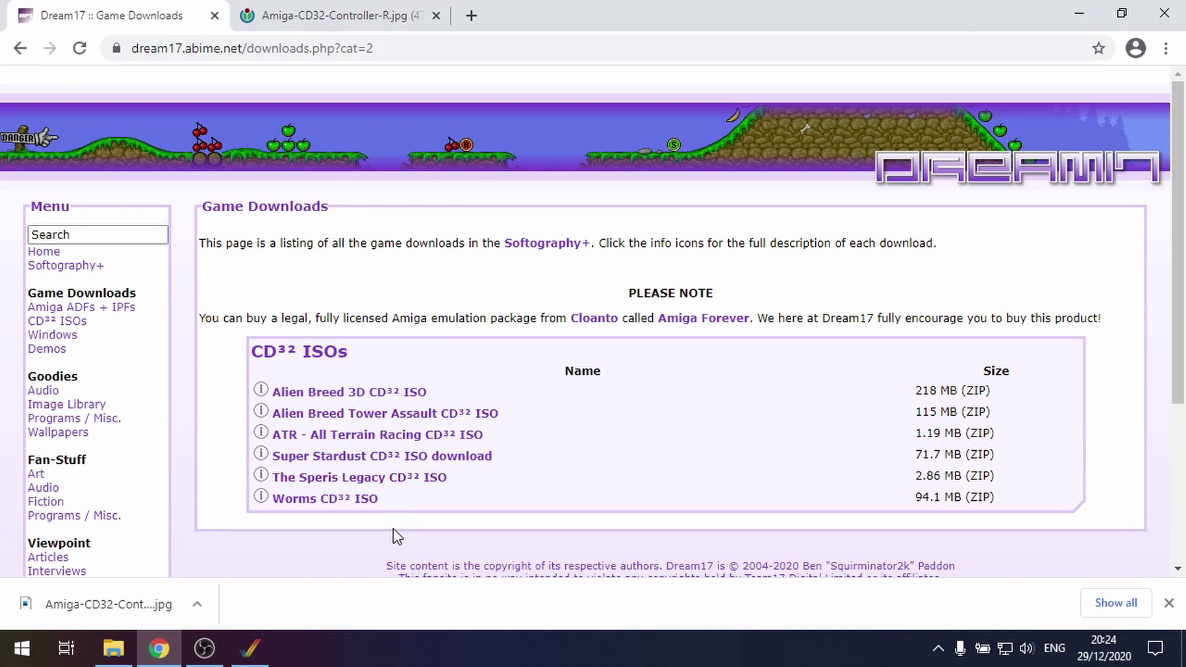
pyautogui.scroll(-2, 535, 439)
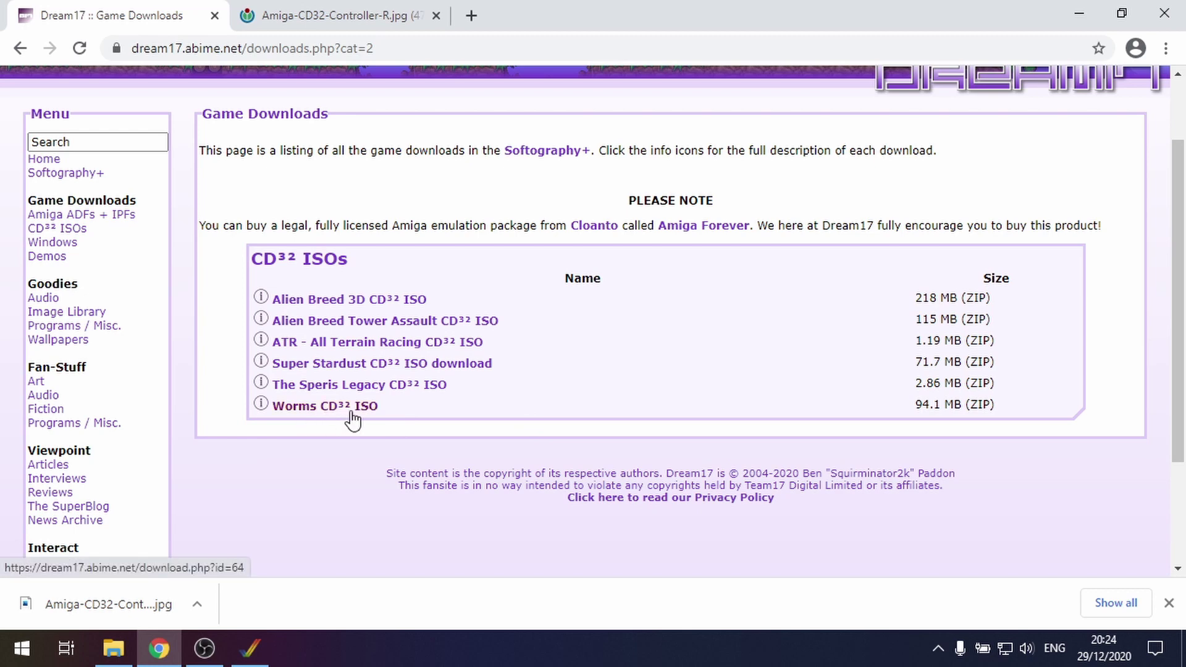
# Step: Navigate File Explorer to Documents\WinUAE\CD32\worms_cd32iso
pyautogui.click(125, 657)
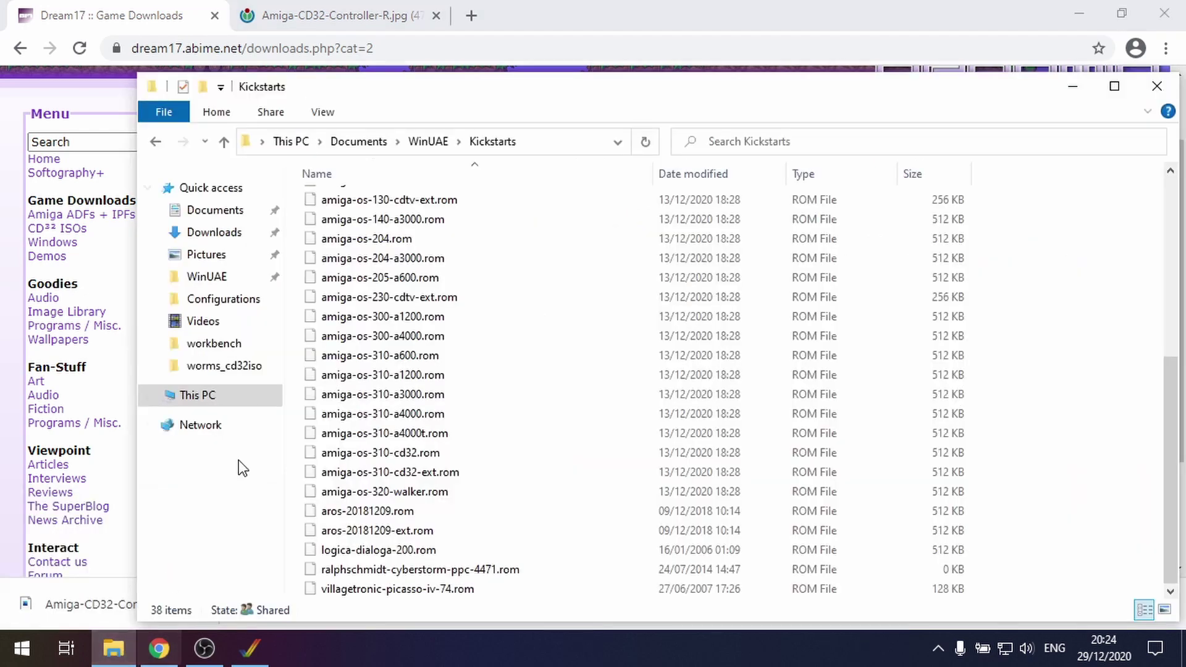
pyautogui.click(230, 285)
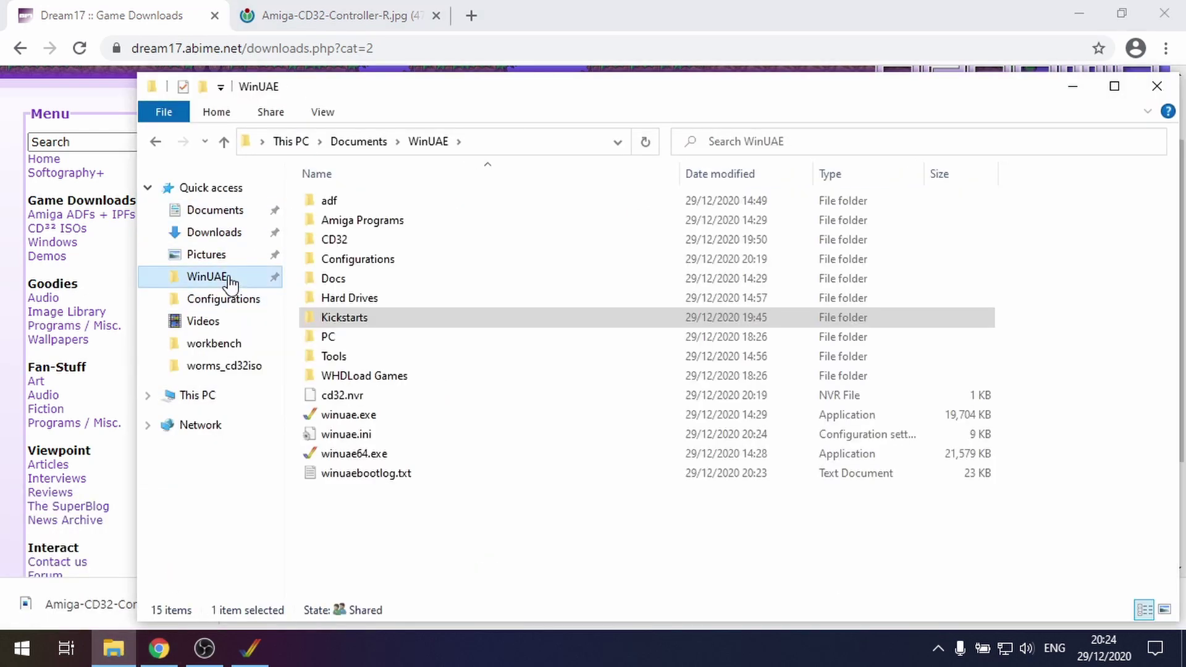
pyautogui.doubleClick(344, 239)
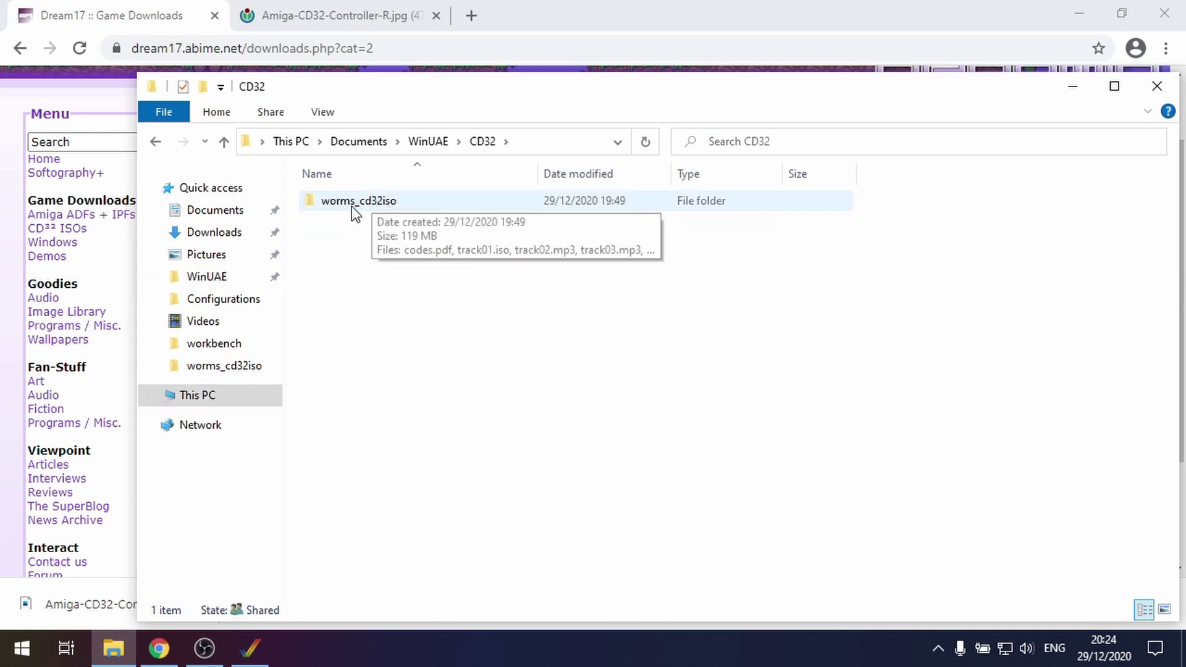
pyautogui.click(364, 212)
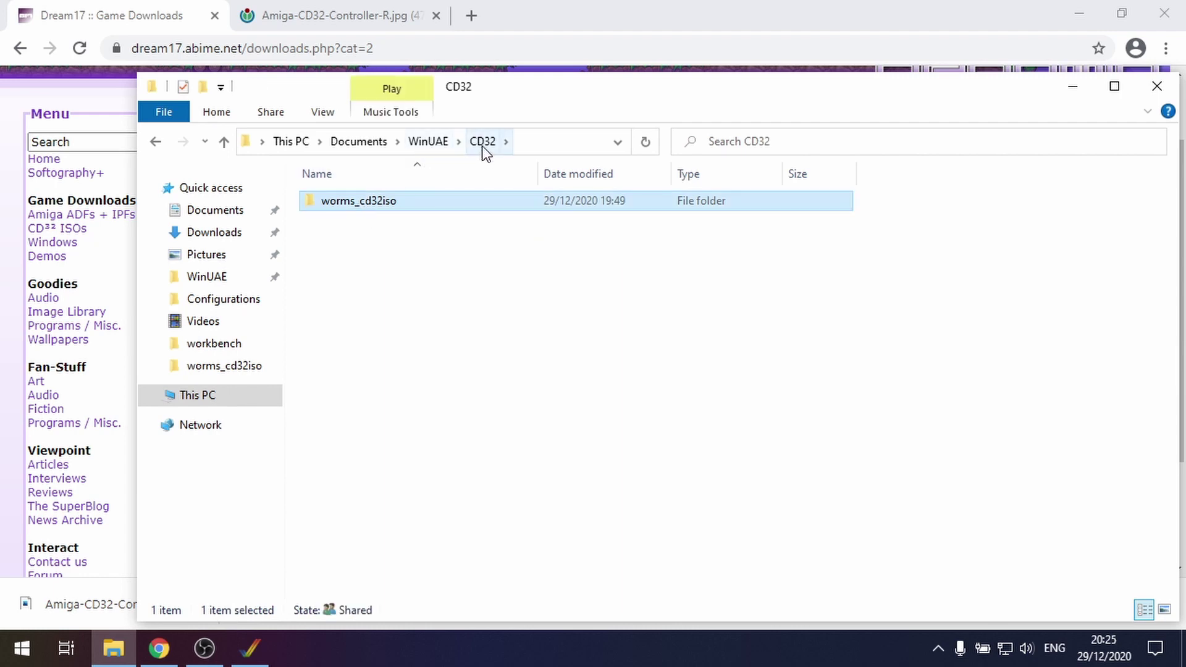
pyautogui.click(371, 270)
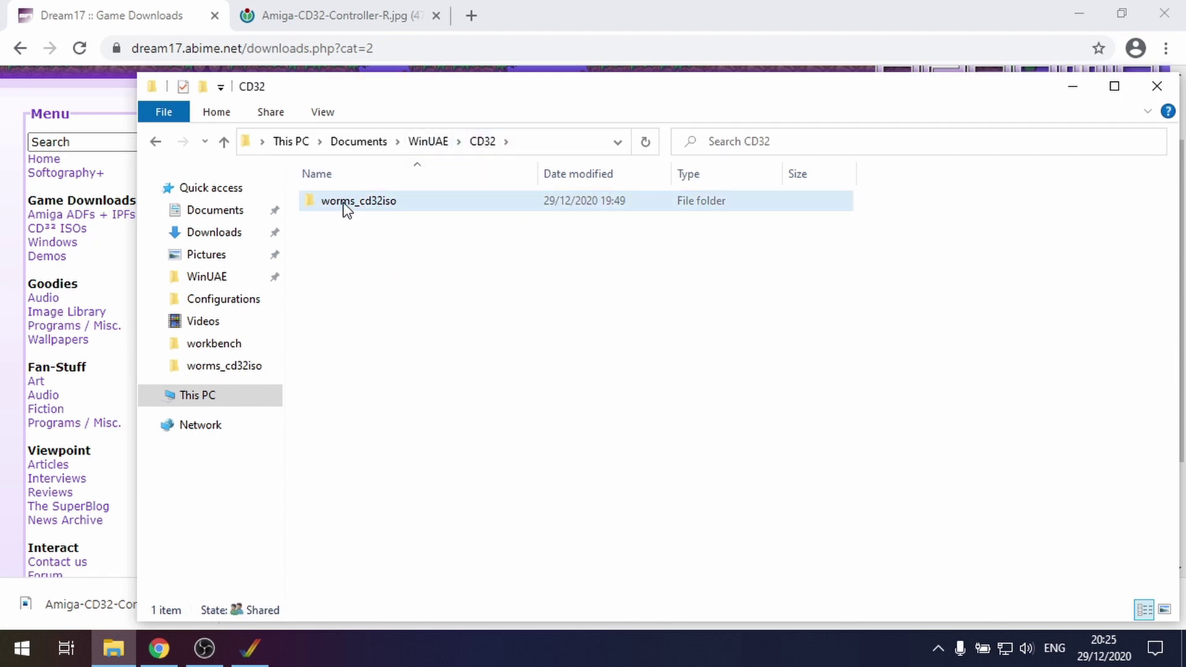
pyautogui.doubleClick(374, 201)
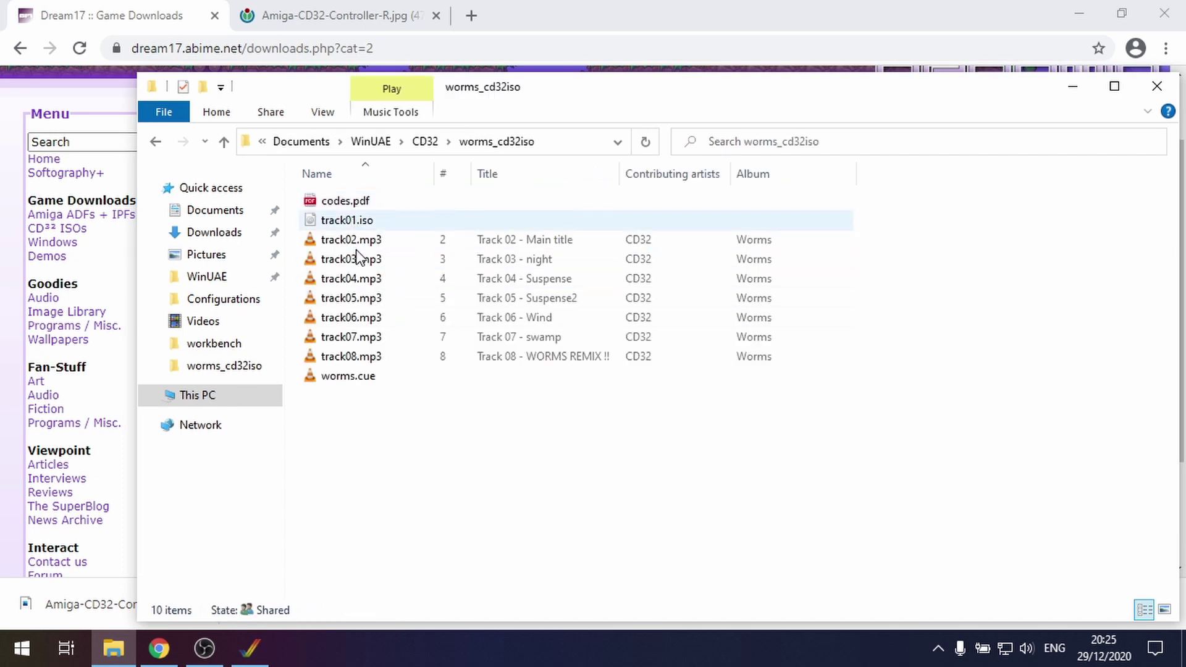
# Step: Inspect the worms.cue and codes.pdf files in the worms_cd32iso folder
pyautogui.click(363, 379)
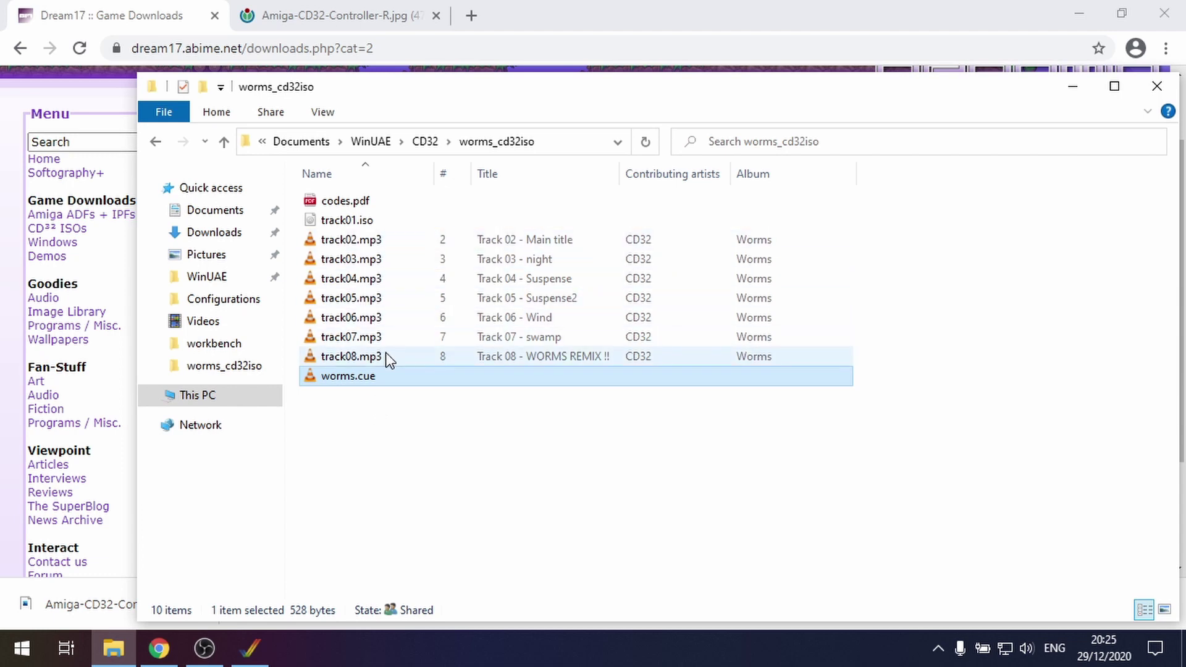
pyautogui.click(393, 480)
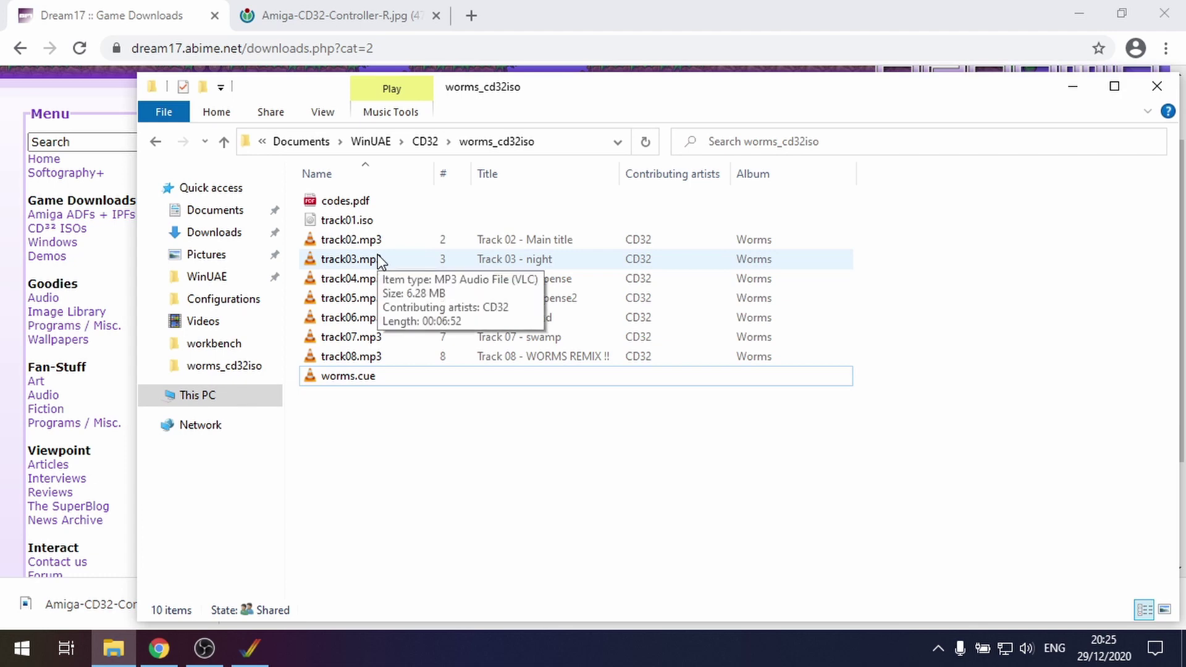
pyautogui.click(373, 388)
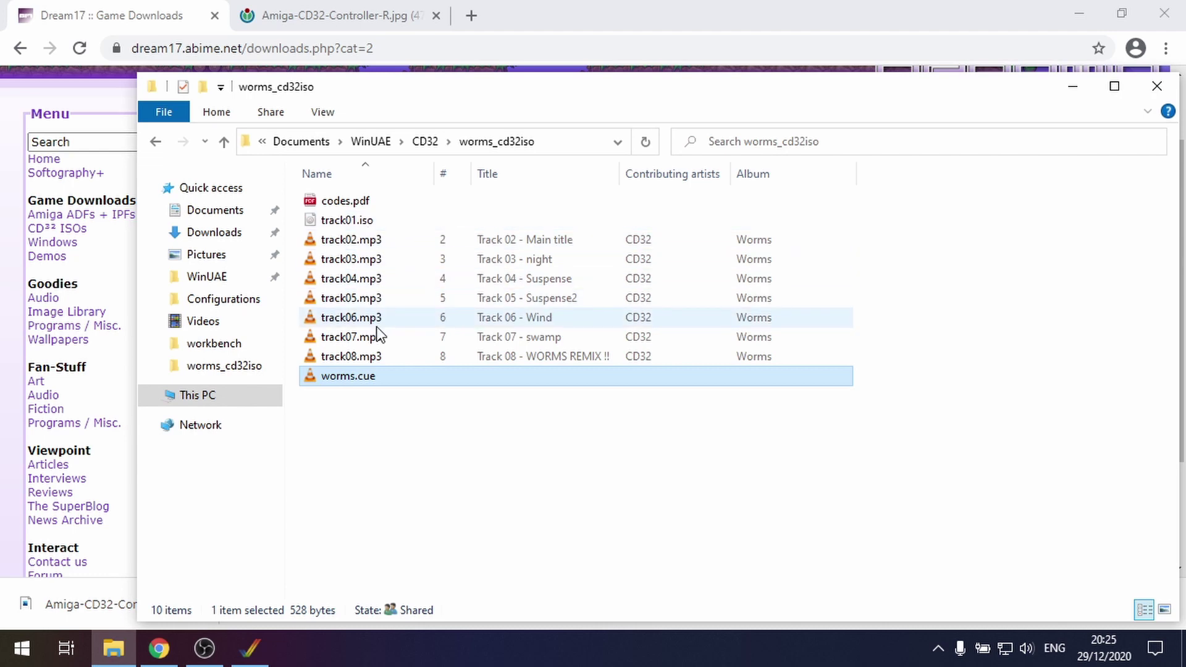
pyautogui.click(400, 471)
pyautogui.click(368, 378)
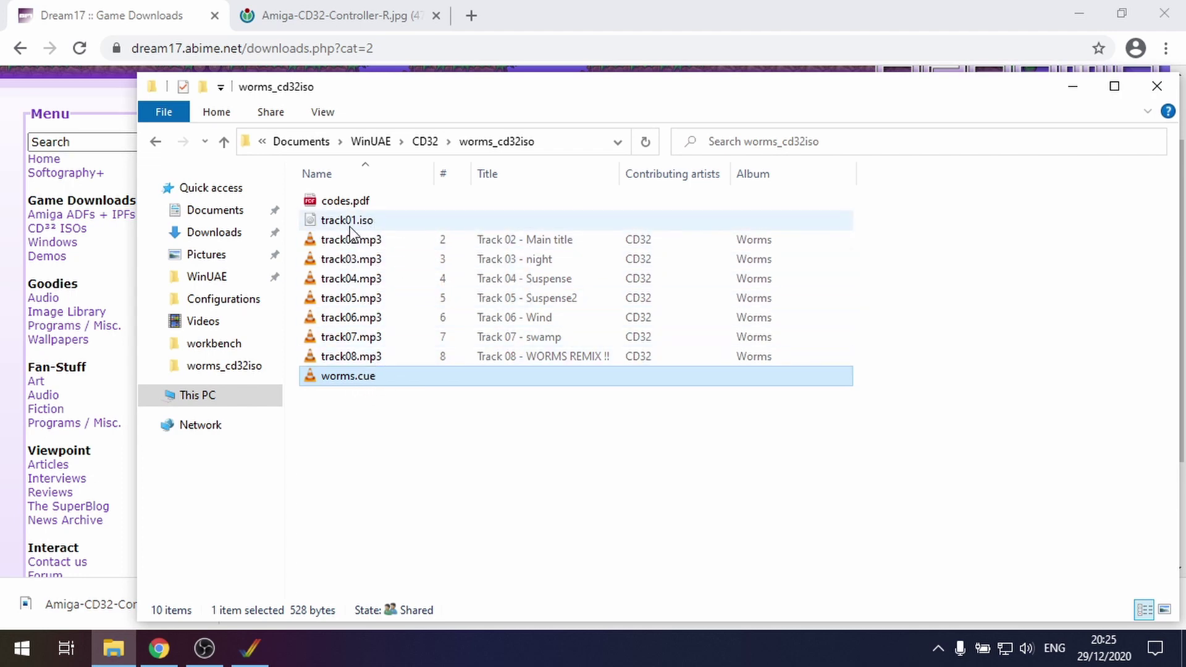
pyautogui.click(384, 418)
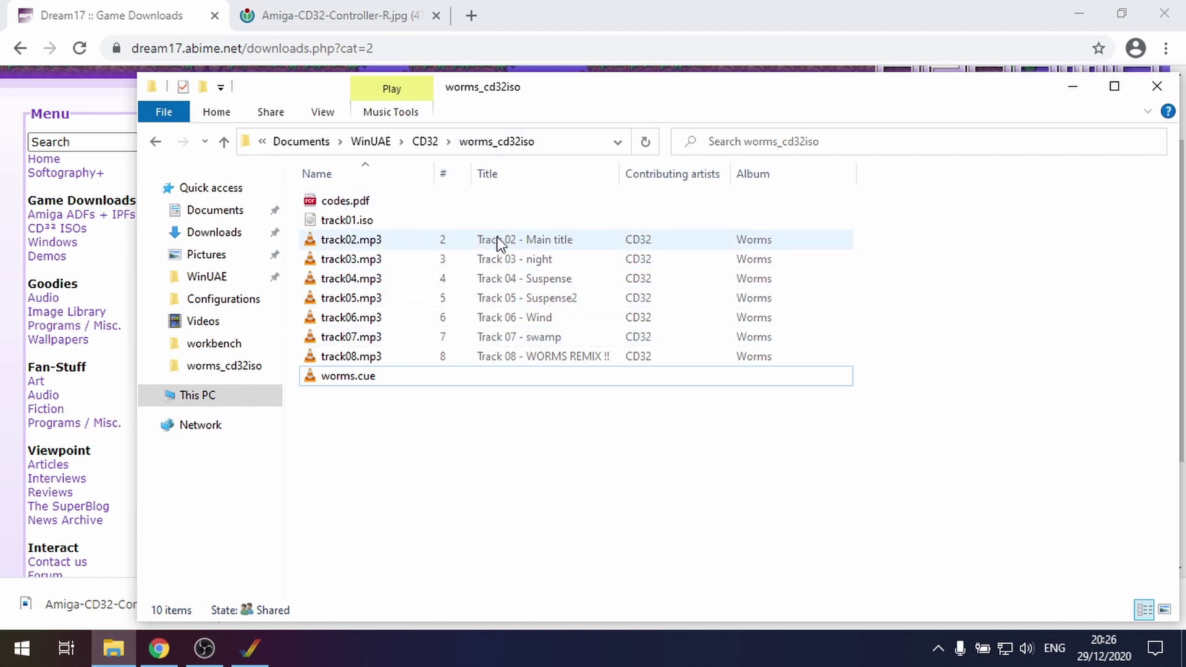
pyautogui.click(333, 202)
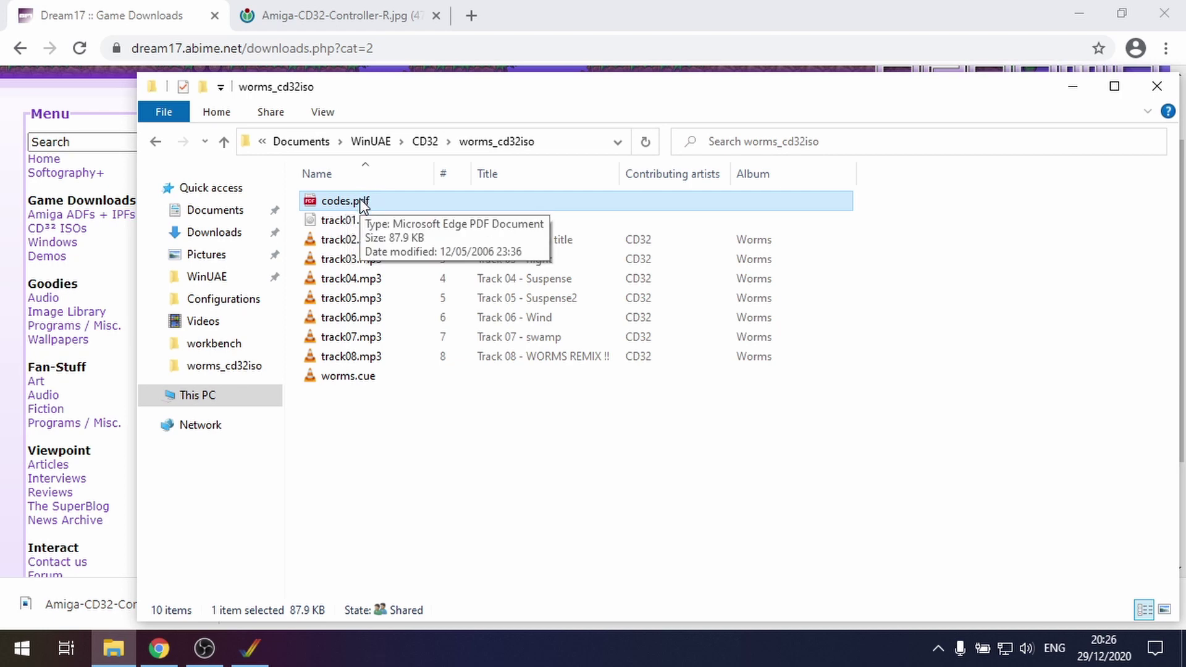
pyautogui.click(450, 479)
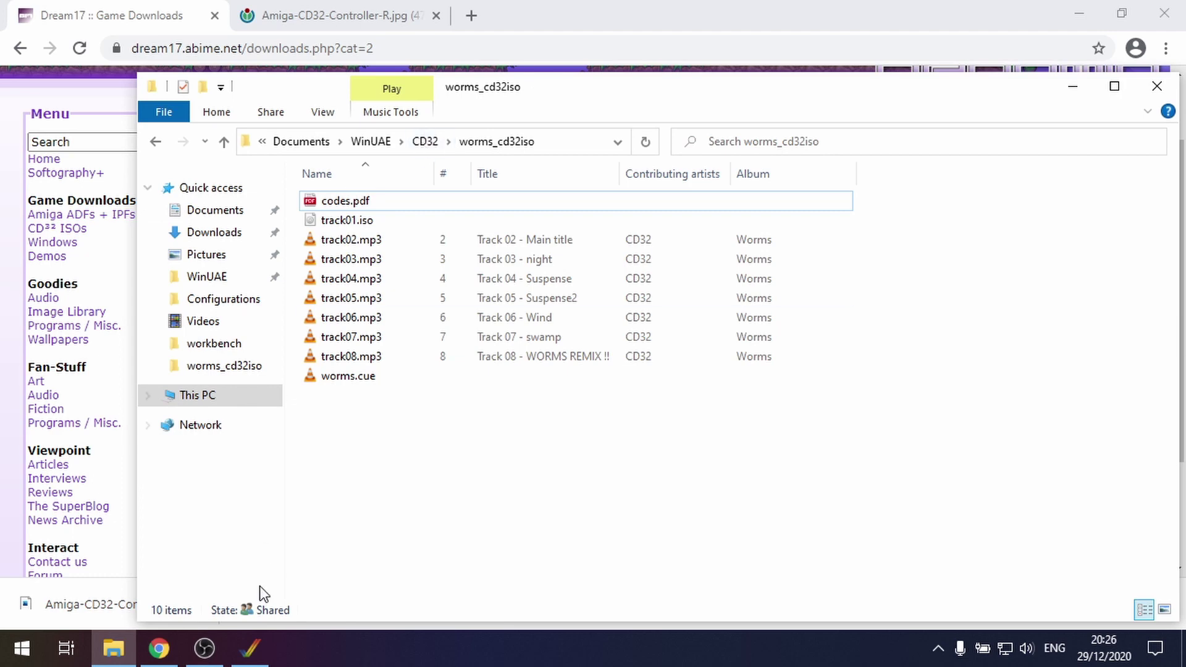
# Step: Load worms.cue from worms_cd32iso as the CD image on the CD & Hard drives page
pyautogui.click(262, 656)
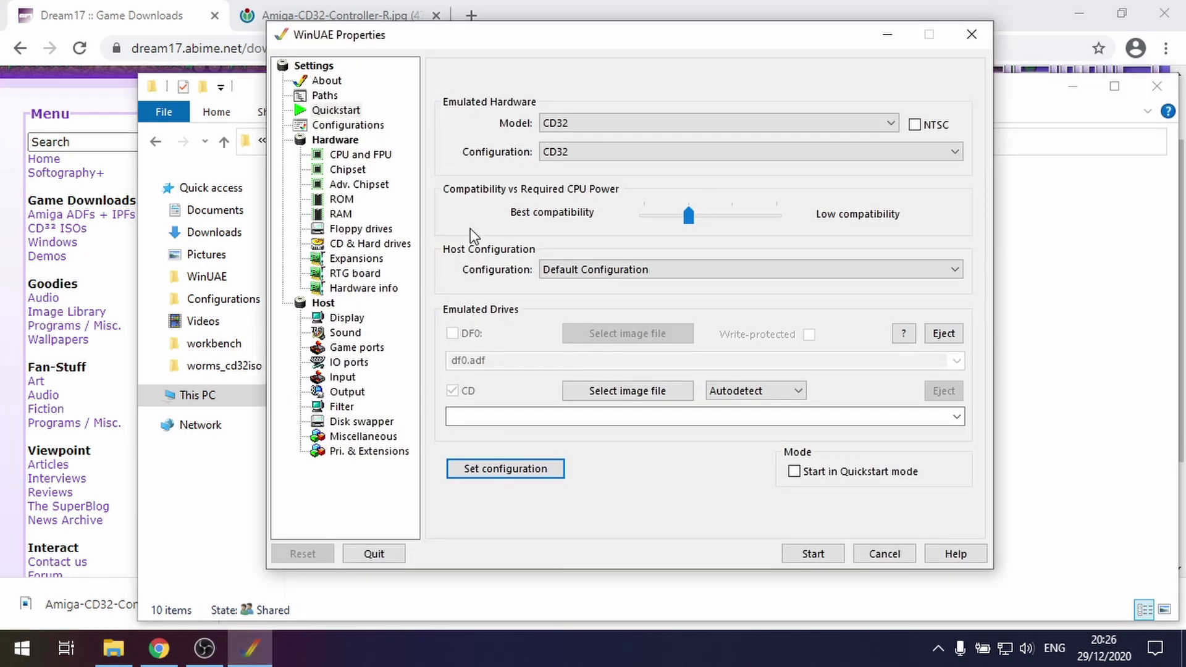
pyautogui.click(335, 110)
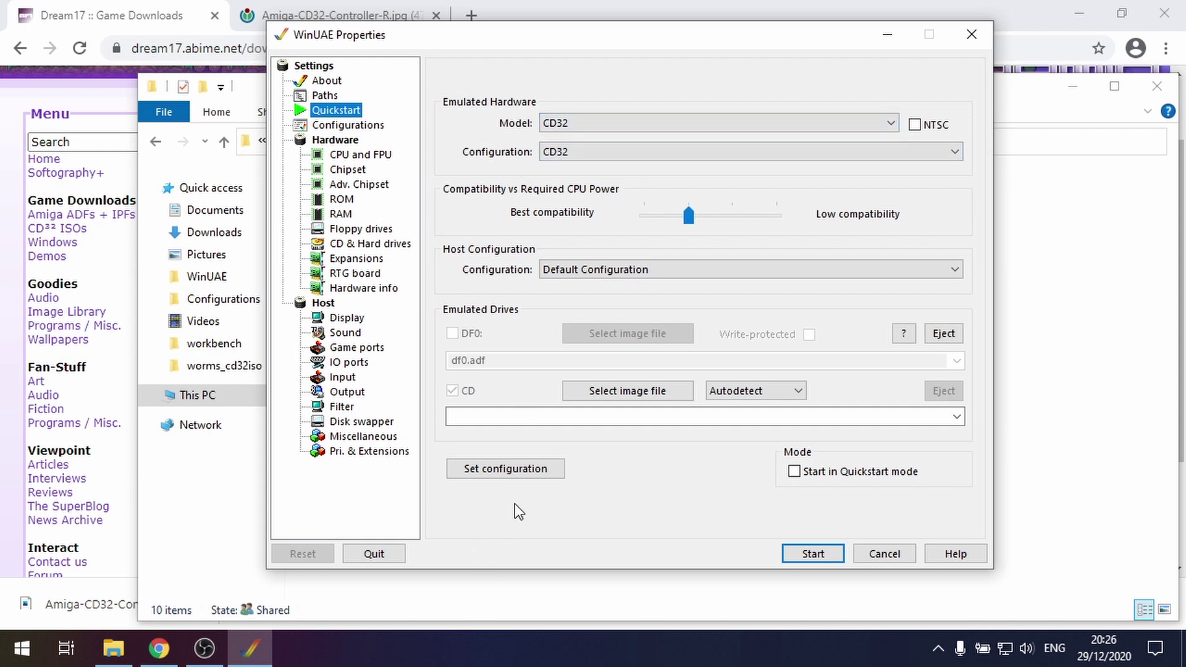
pyautogui.click(524, 471)
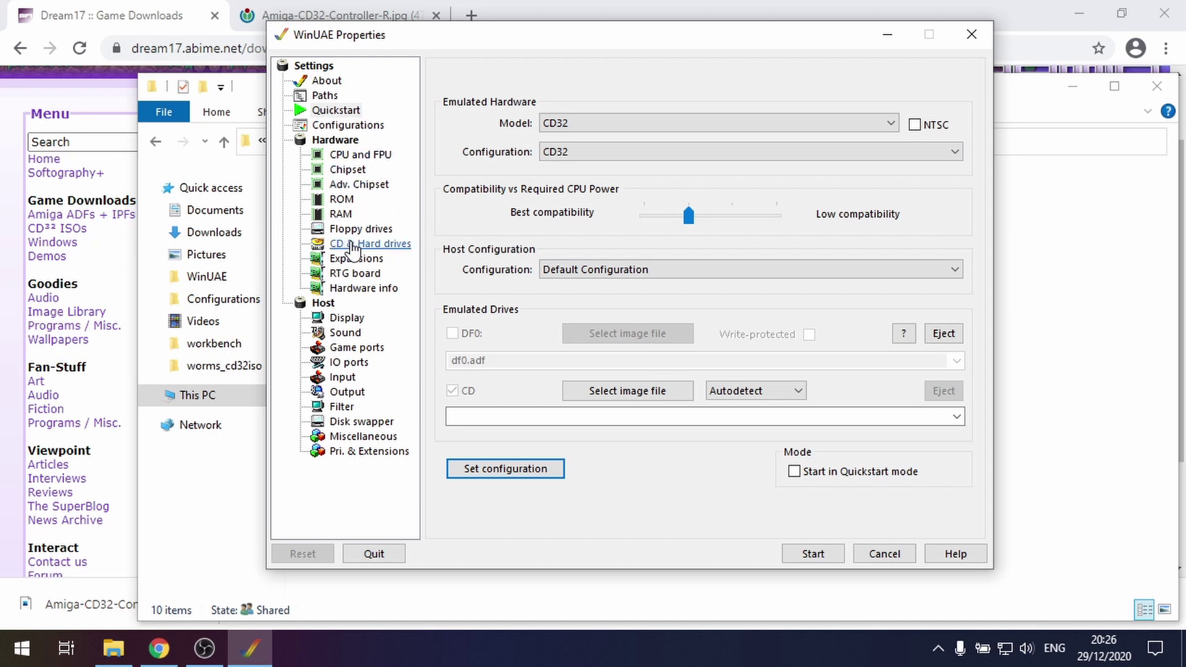
pyautogui.click(353, 245)
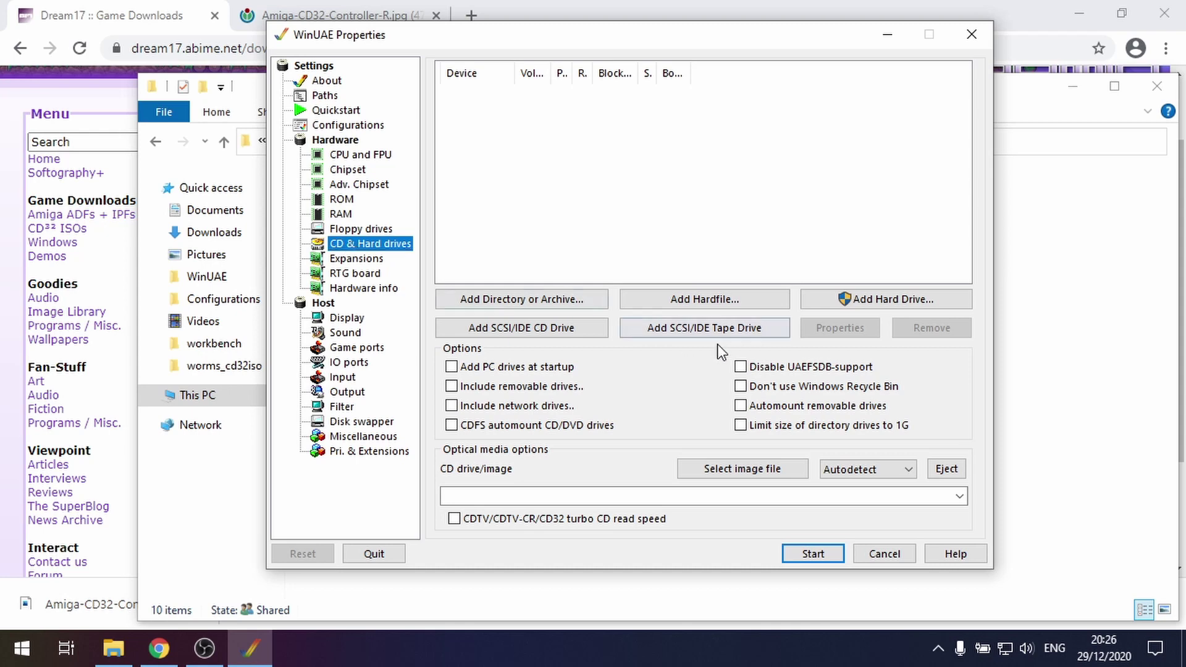
pyautogui.click(744, 474)
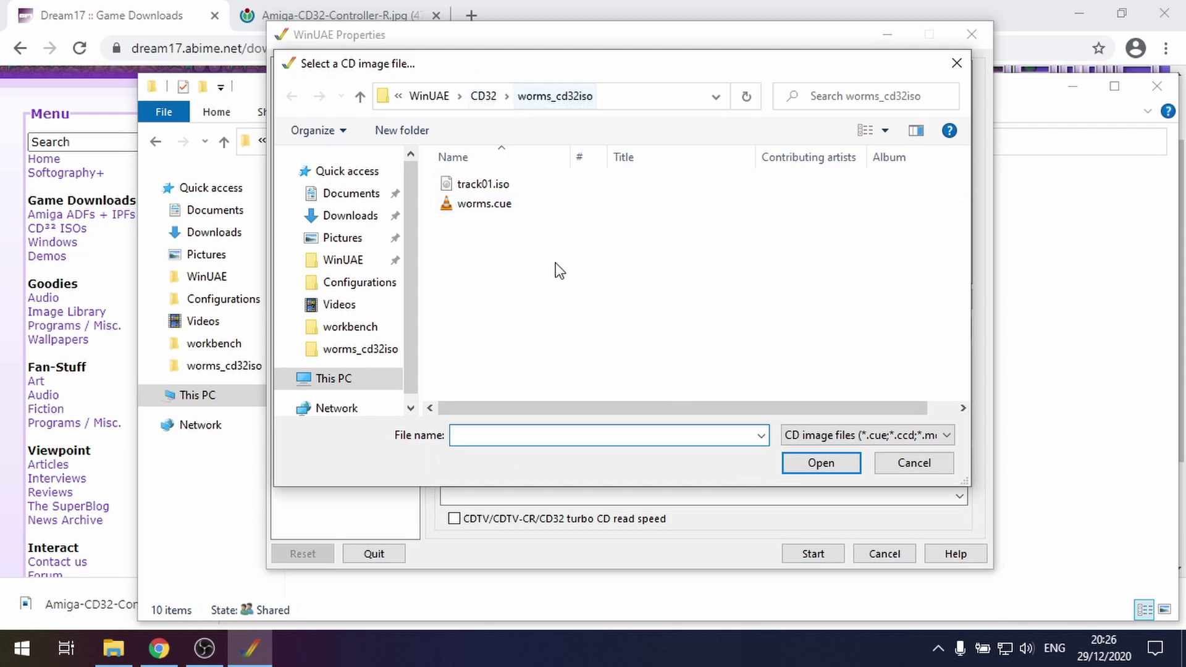
pyautogui.click(482, 212)
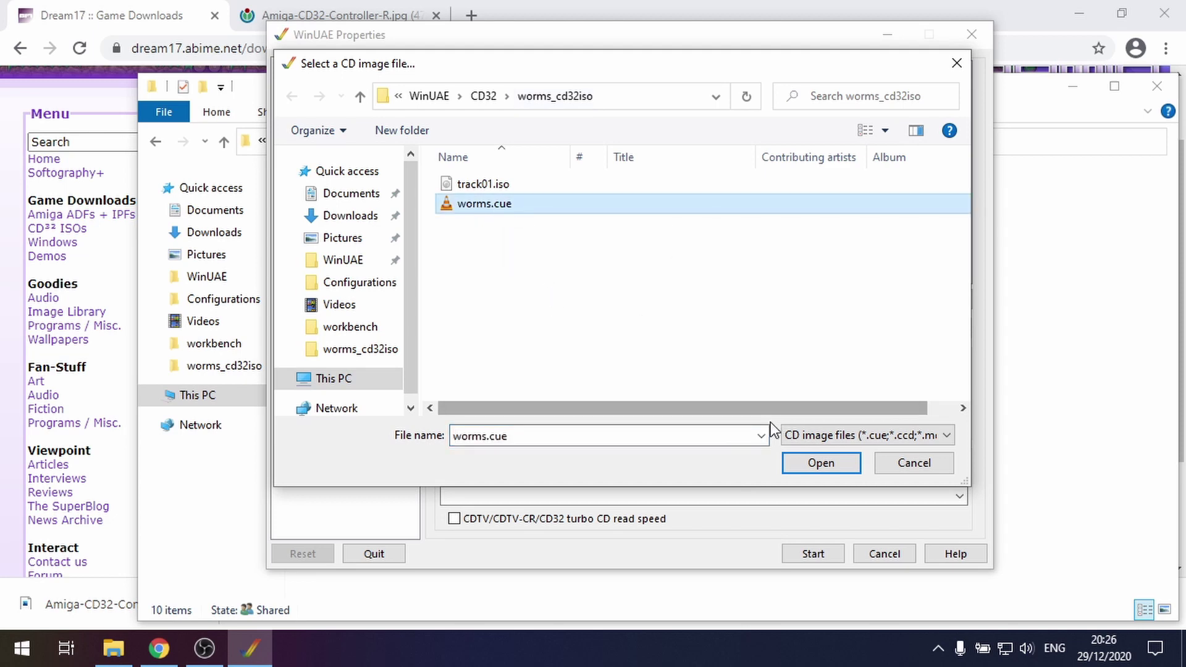
pyautogui.click(818, 464)
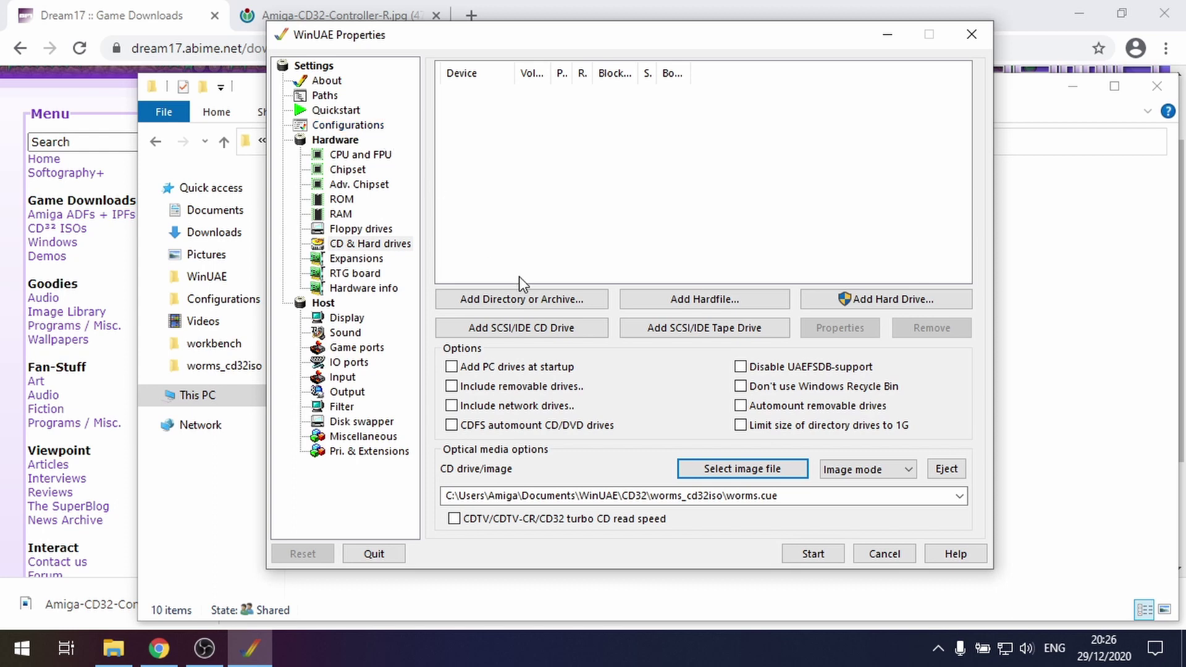
pyautogui.click(161, 649)
# Step: Switch to the Amiga-CD32-Controller-R.jpg tab in Chrome to view the CD32 pad
pyautogui.click(358, 16)
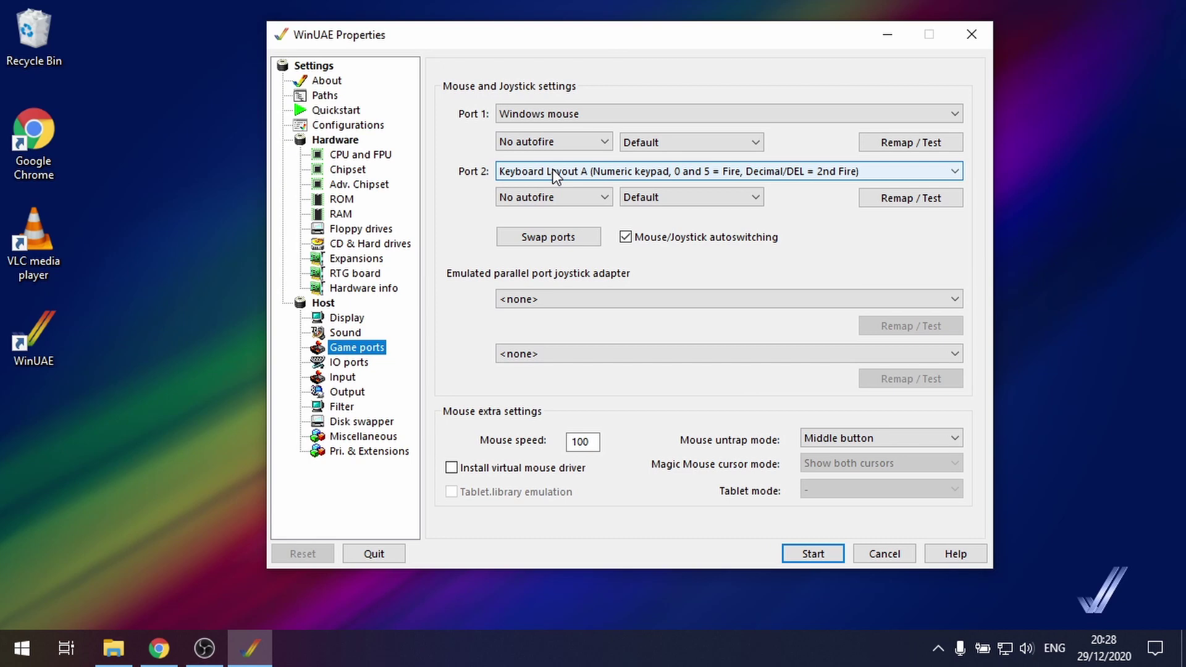
# Step: Set Port 2 to Controller (XBOX 360 For Windows) with its mode changed from Default to CD32 pad
pyautogui.click(673, 178)
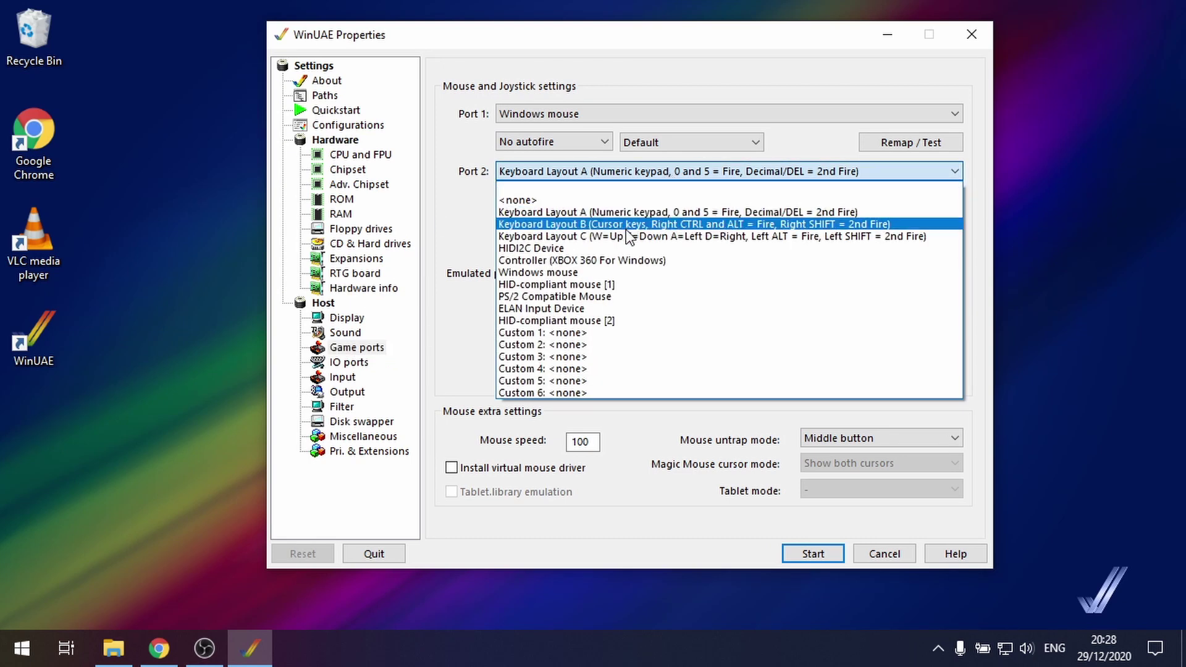
pyautogui.click(568, 263)
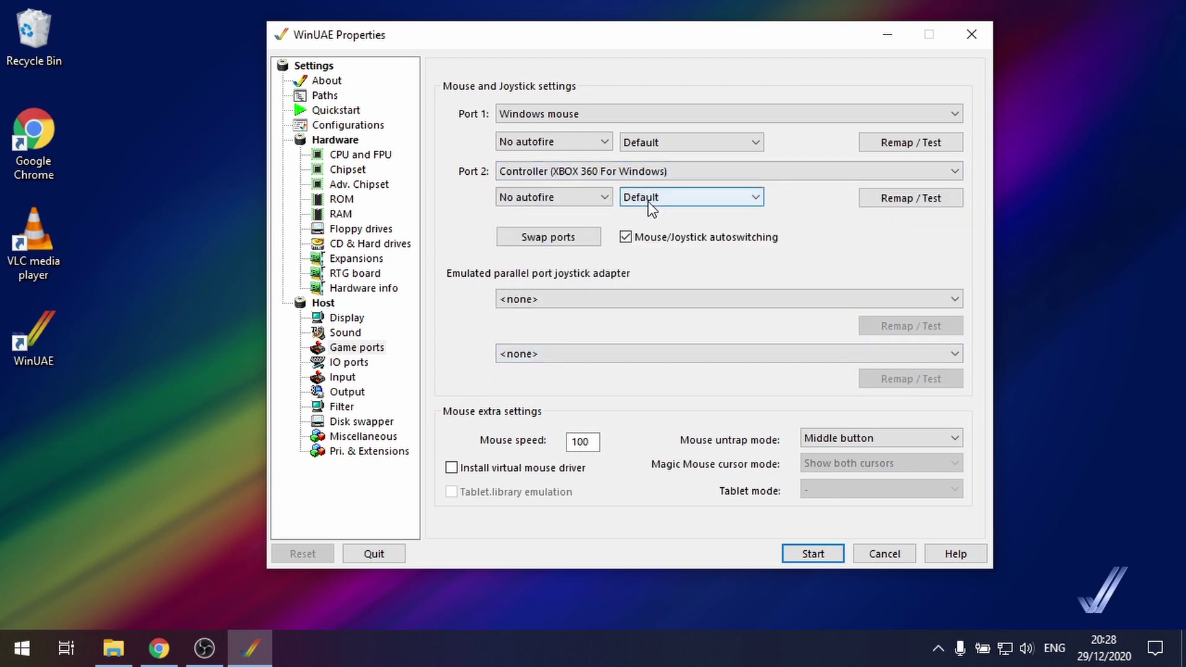
pyautogui.click(674, 200)
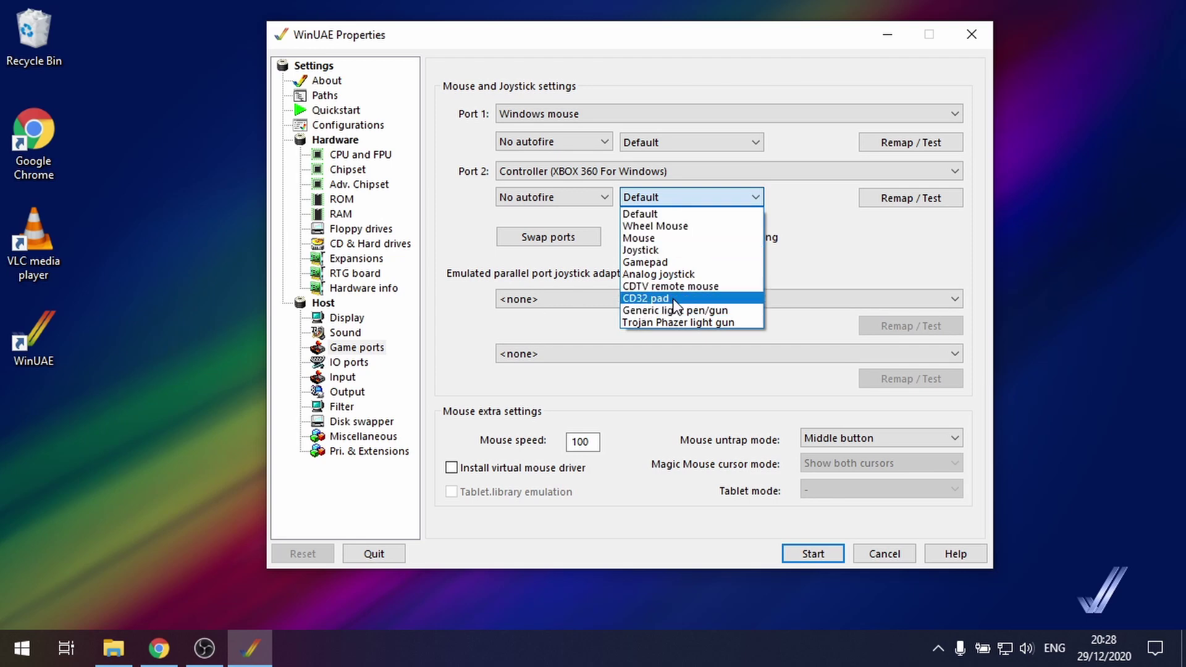
pyautogui.click(675, 300)
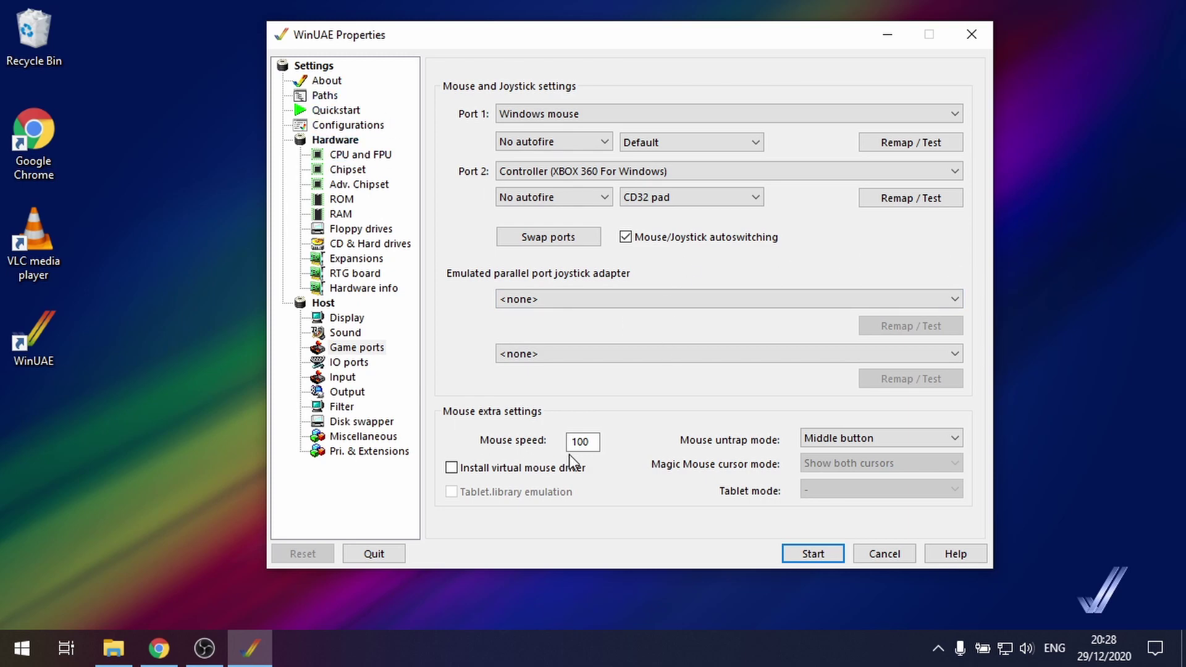
# Step: Start the emulation and let Worms boot to its Select Language screen
pyautogui.click(827, 555)
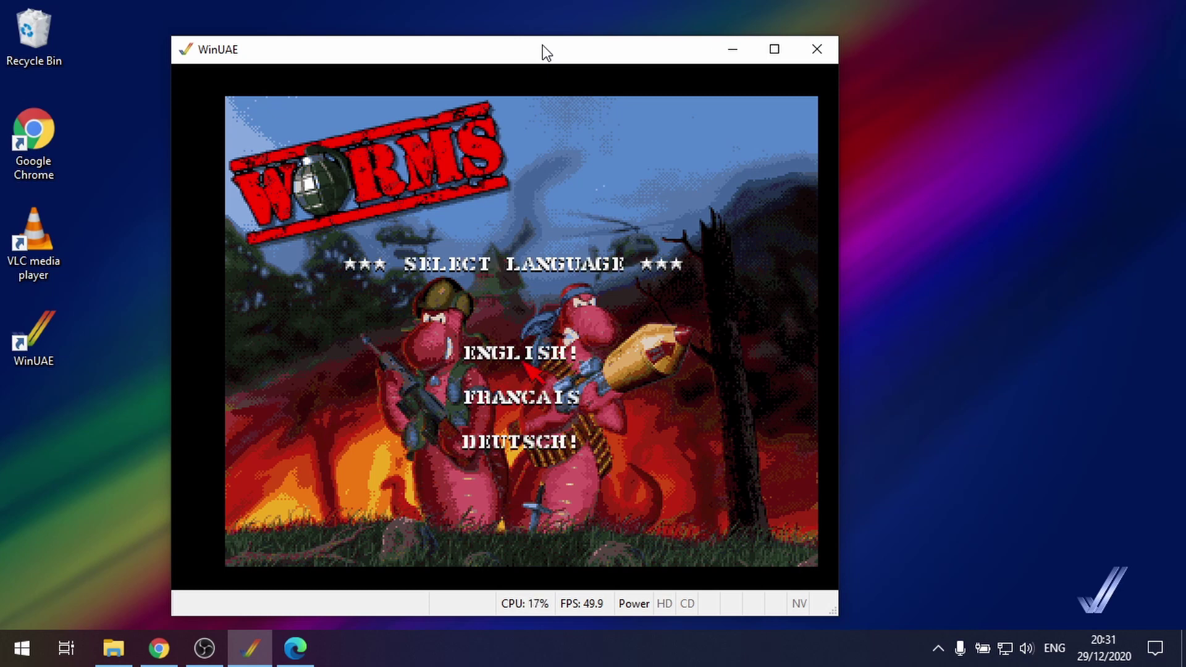
# Step: Pick ENGLISH! as the Worms language, then return the Director's Cut menu selection to GAME START
pyautogui.click(525, 354)
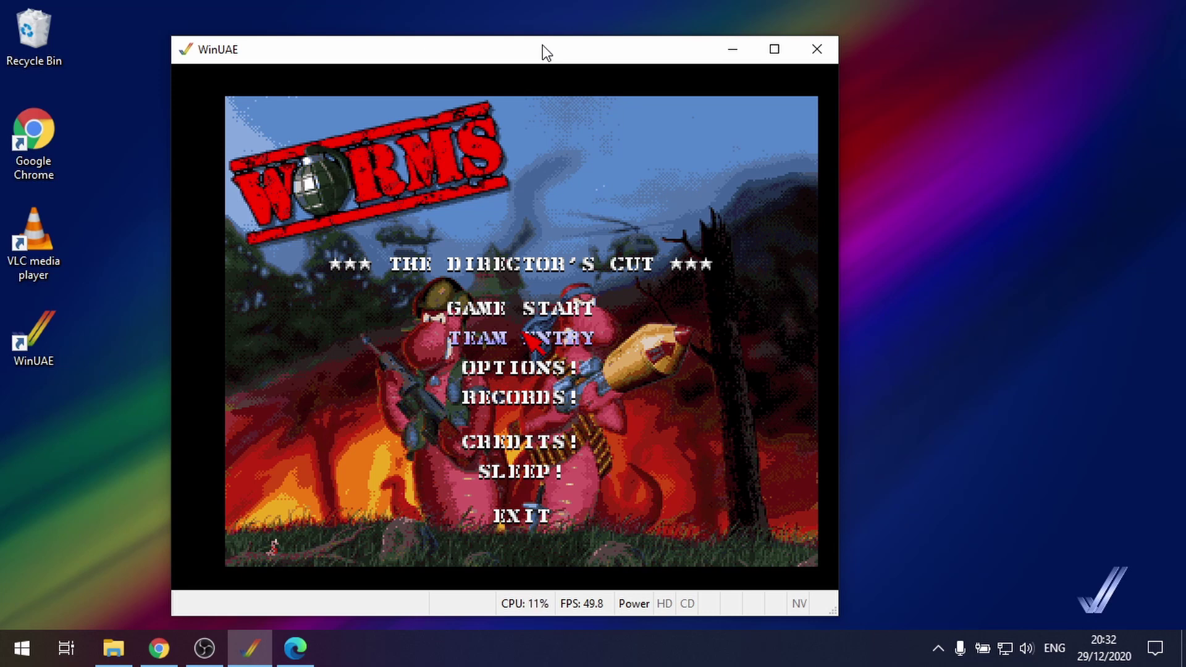
pyautogui.press('Up')
pyautogui.press('Down')
pyautogui.press('Down')
pyautogui.press('Up')
pyautogui.press('Up')
pyautogui.press('Down')
pyautogui.press('Down')
pyautogui.press('Down')
pyautogui.press('Down')
pyautogui.press('Down')
pyautogui.press('Up')
pyautogui.press('Up')
pyautogui.press('Up')
pyautogui.press('Up')
pyautogui.press('Up')
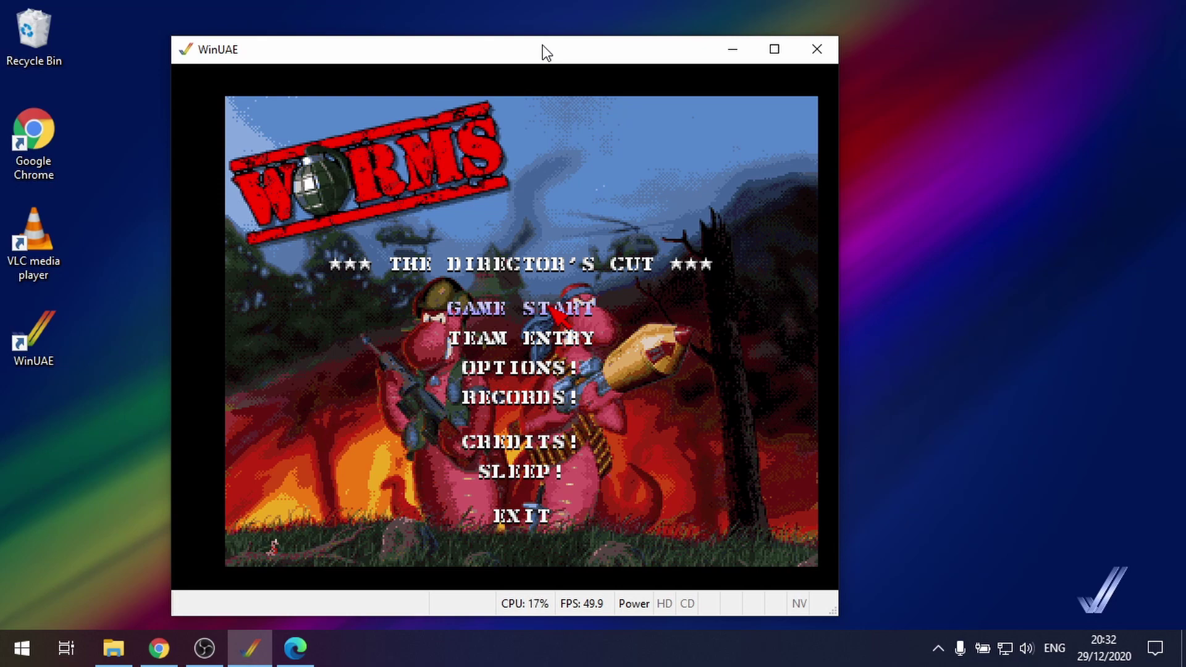
# Step: Pause Worms with F12 to bring up WinUAE Properties on the Game ports page
pyautogui.press('F12')
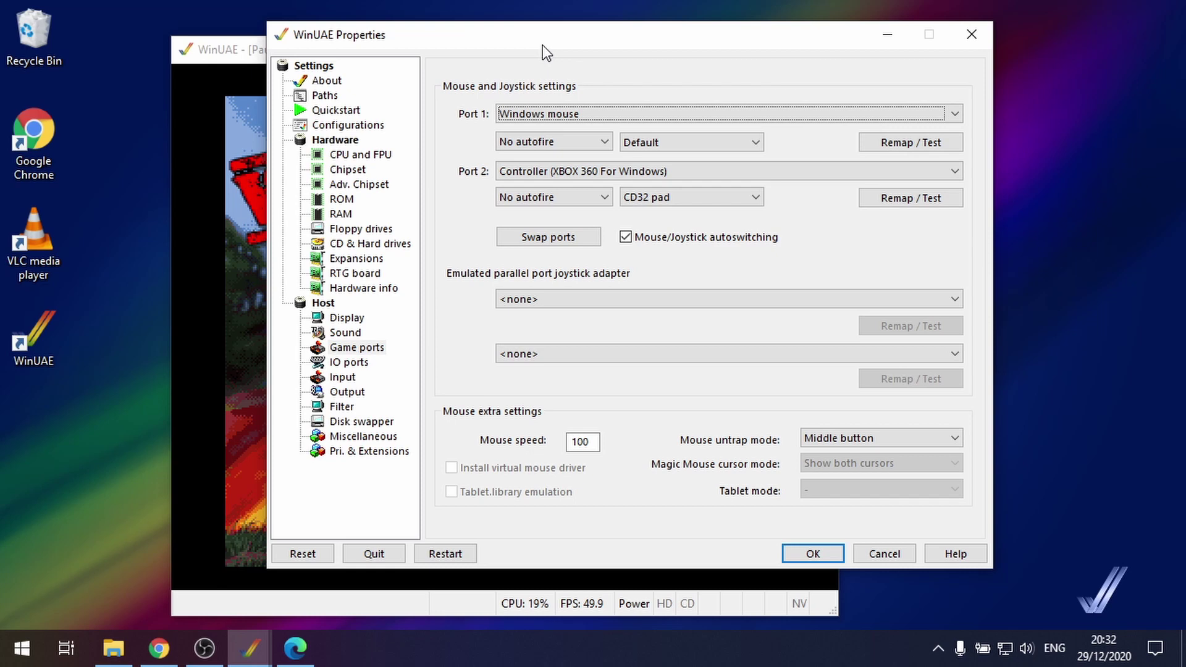